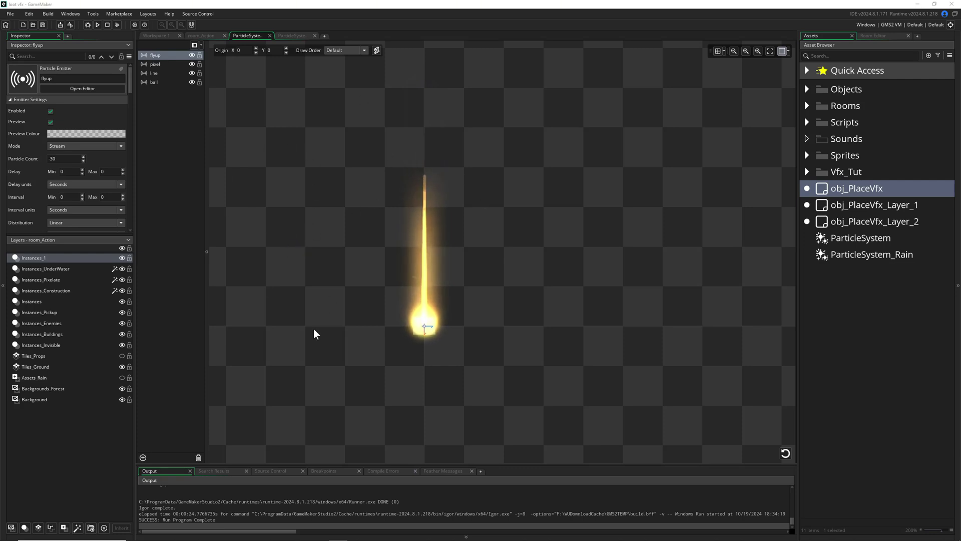
- Drag the ParticleSystem asset among the trees in room_Action, creating a new asset layer for it
{"action": "left_click", "coordinate": [851, 239]}
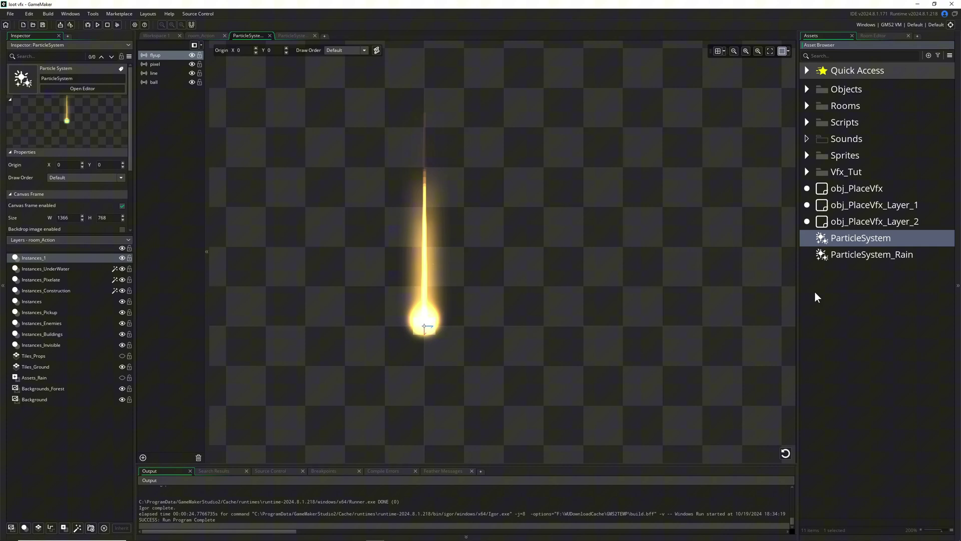
{"action": "right_click", "coordinate": [822, 289]}
{"action": "mouse_move", "coordinate": [840, 292]}
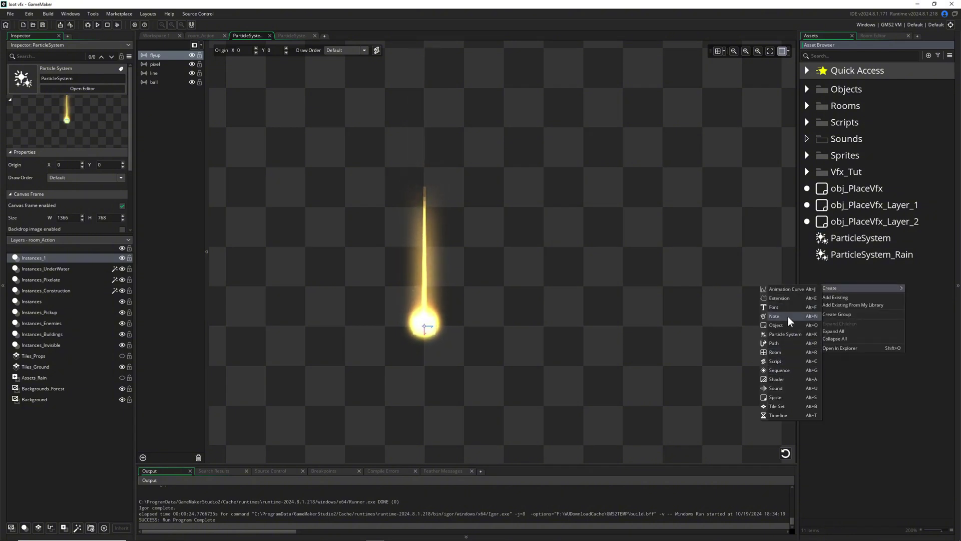
{"action": "left_click", "coordinate": [276, 296]}
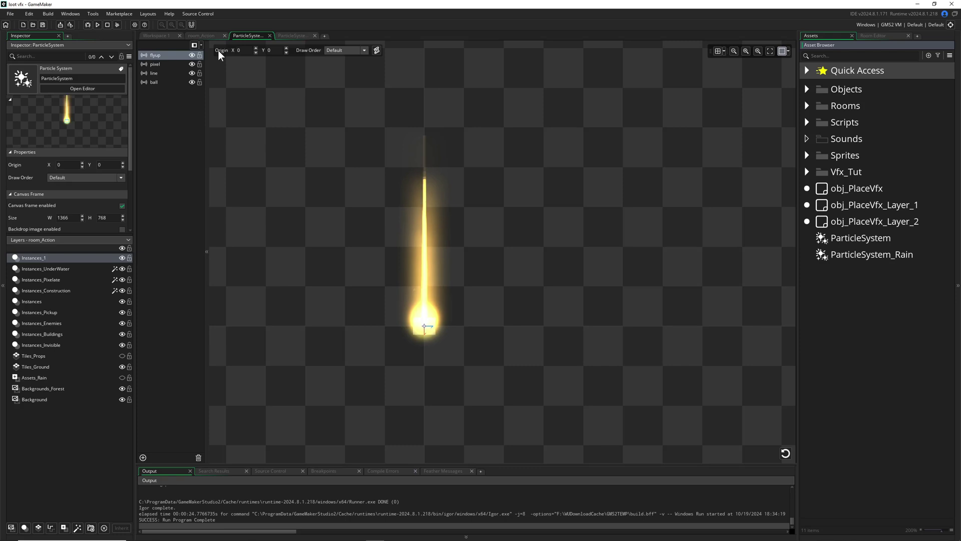
{"action": "left_click", "coordinate": [198, 35]}
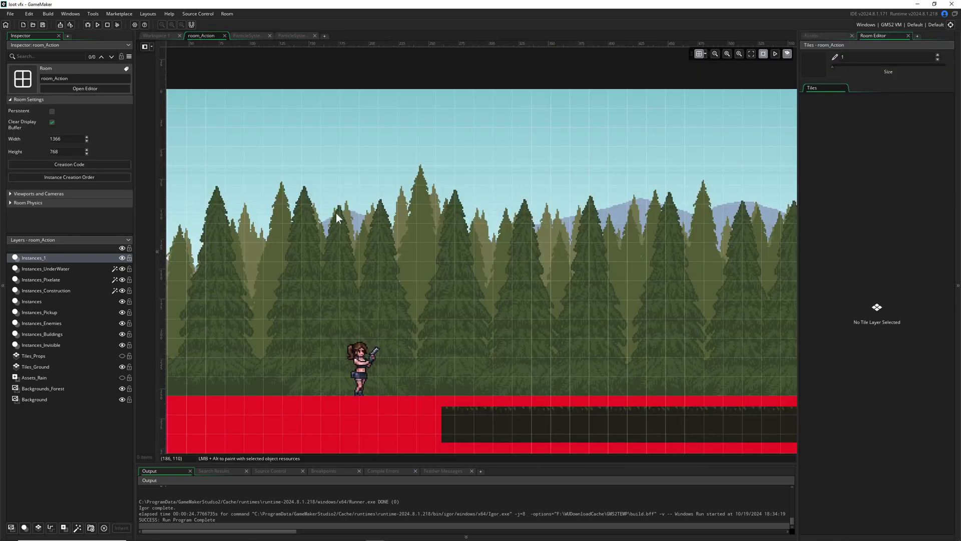
{"action": "left_click", "coordinate": [821, 36]}
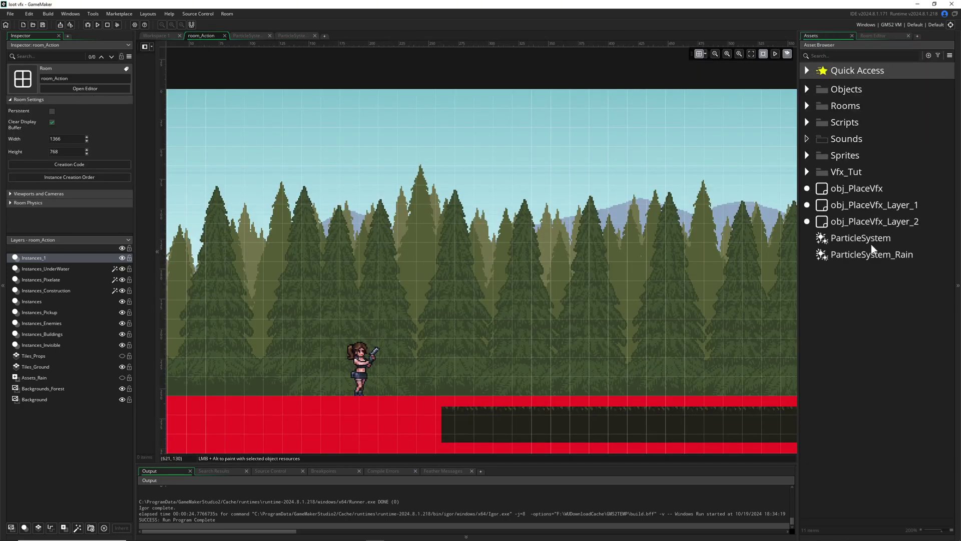
{"action": "left_click", "coordinate": [848, 238]}
{"action": "left_click_drag", "start_coordinate": [861, 238], "coordinate": [439, 263]}
{"action": "left_click_drag", "start_coordinate": [341, 282], "coordinate": [386, 251]}
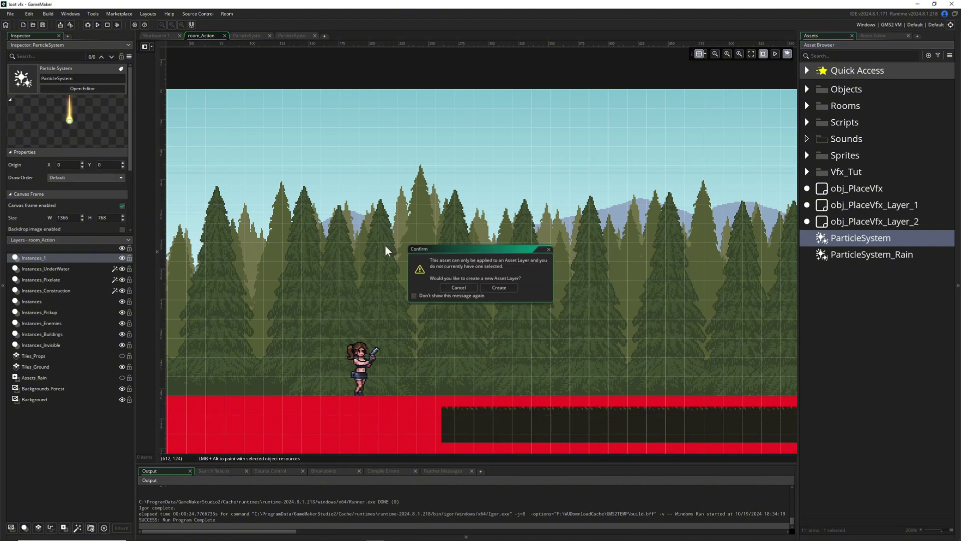
{"action": "left_click", "coordinate": [505, 287]}
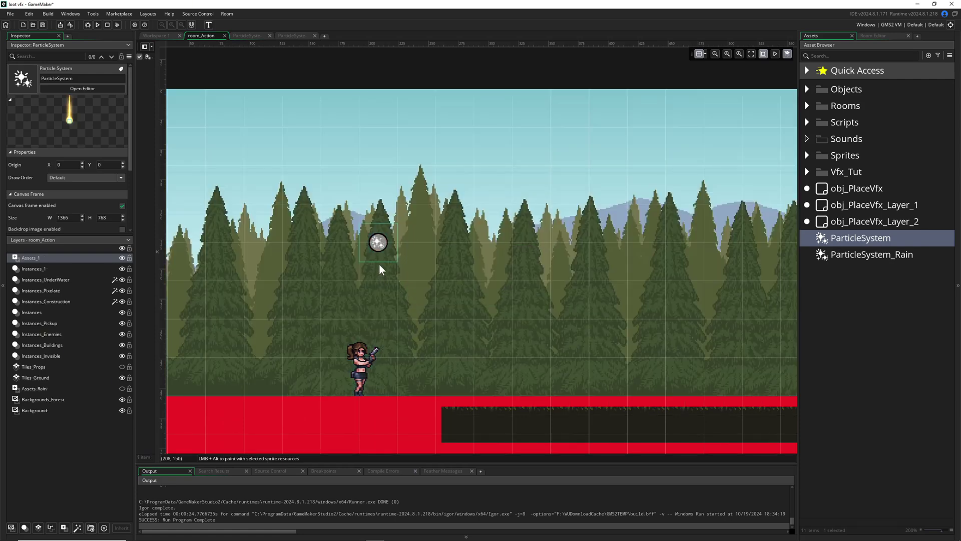
- Reposition the placed particle system down to 256, 192
{"action": "left_click_drag", "start_coordinate": [379, 266], "coordinate": [437, 304]}
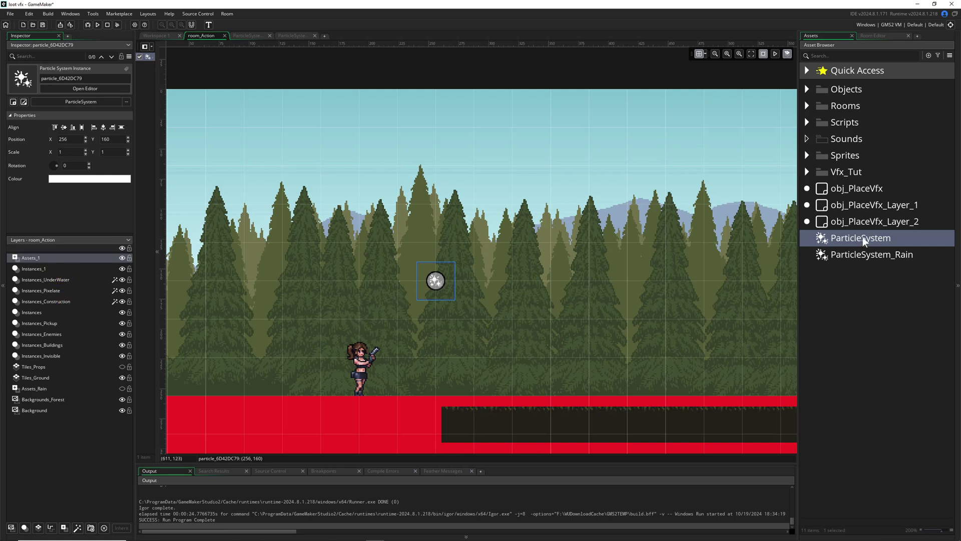
{"action": "left_click_drag", "start_coordinate": [444, 295], "coordinate": [451, 340]}
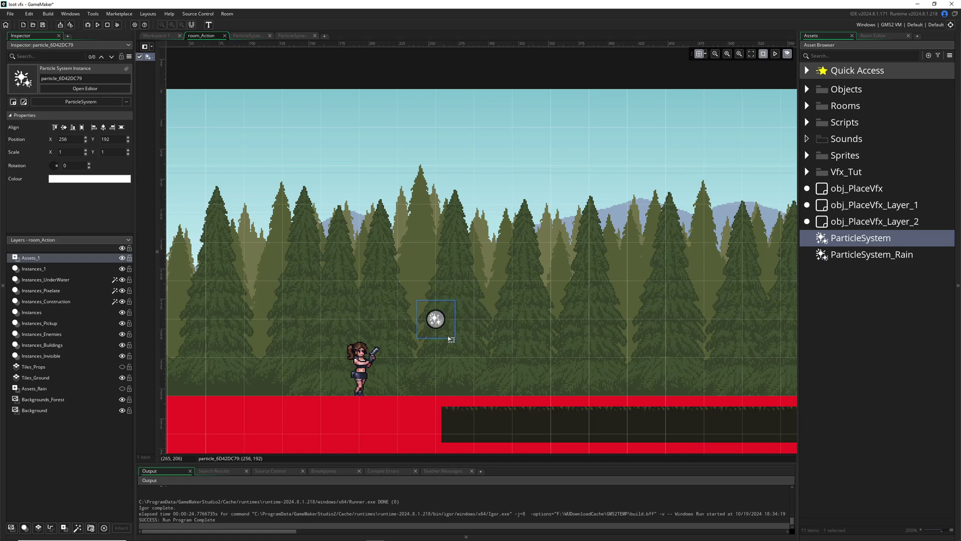
{"action": "scroll", "coordinate": [366, 338], "scroll_direction": "up", "scroll_amount": 1}
{"action": "scroll", "coordinate": [367, 338], "scroll_direction": "down", "scroll_amount": 2}
{"action": "scroll", "coordinate": [368, 337], "scroll_direction": "down", "scroll_amount": 1, "text": "ctrl"}
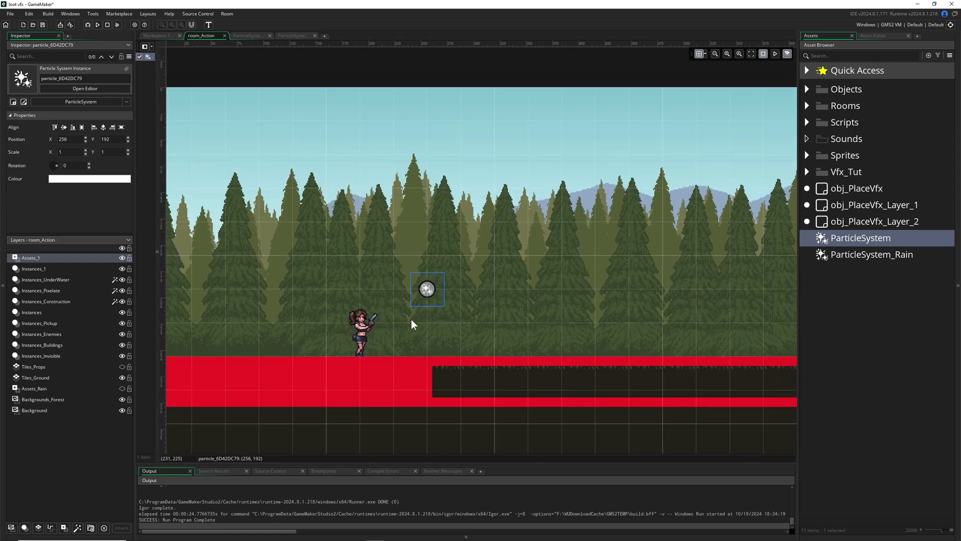
- Make the Assets_Rain layer visible and run the game with F5
{"action": "scroll", "coordinate": [643, 317], "scroll_direction": "down", "scroll_amount": 1, "text": "ctrl"}
{"action": "left_click", "coordinate": [864, 255]}
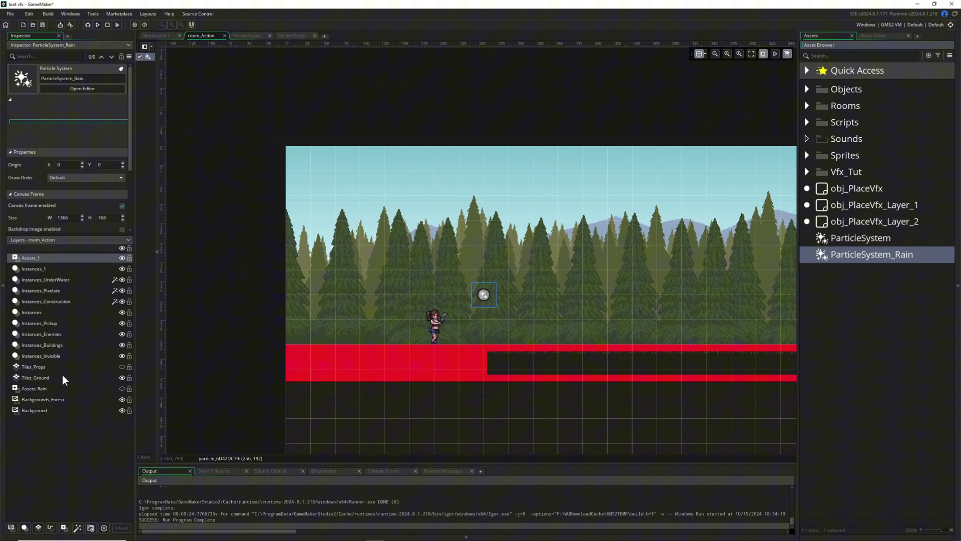
{"action": "left_click", "coordinate": [47, 389]}
{"action": "left_click", "coordinate": [122, 388]}
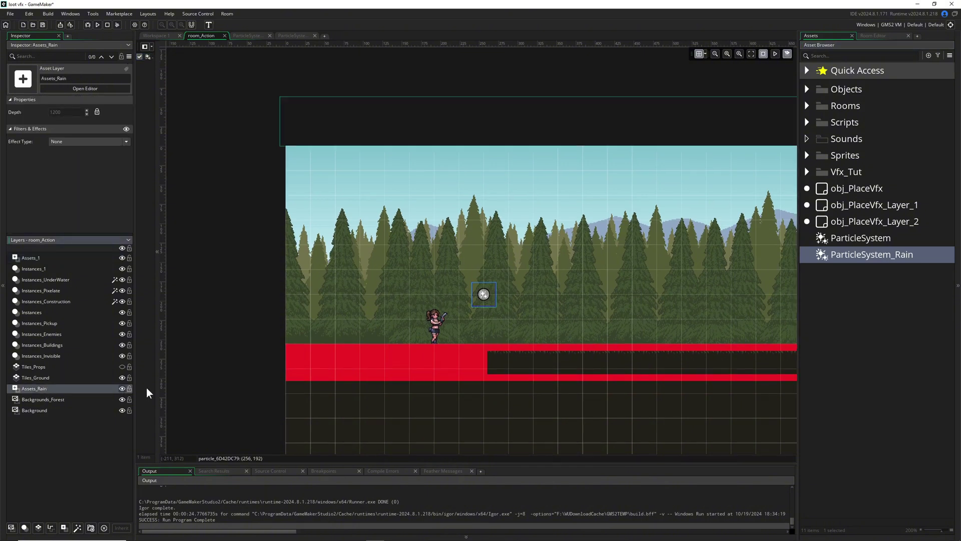
{"action": "scroll", "coordinate": [377, 314], "scroll_direction": "down", "scroll_amount": 2, "text": "ctrl"}
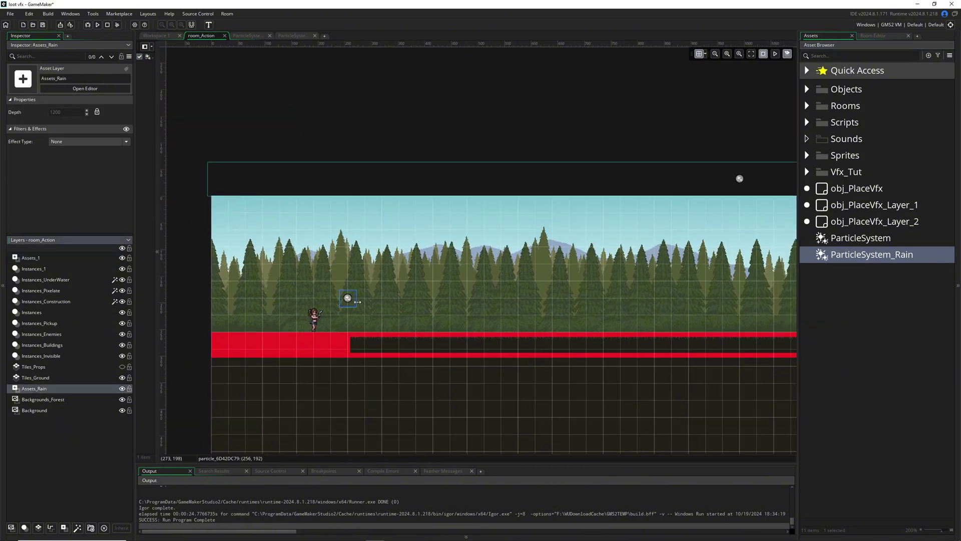
{"action": "key", "text": "F5"}
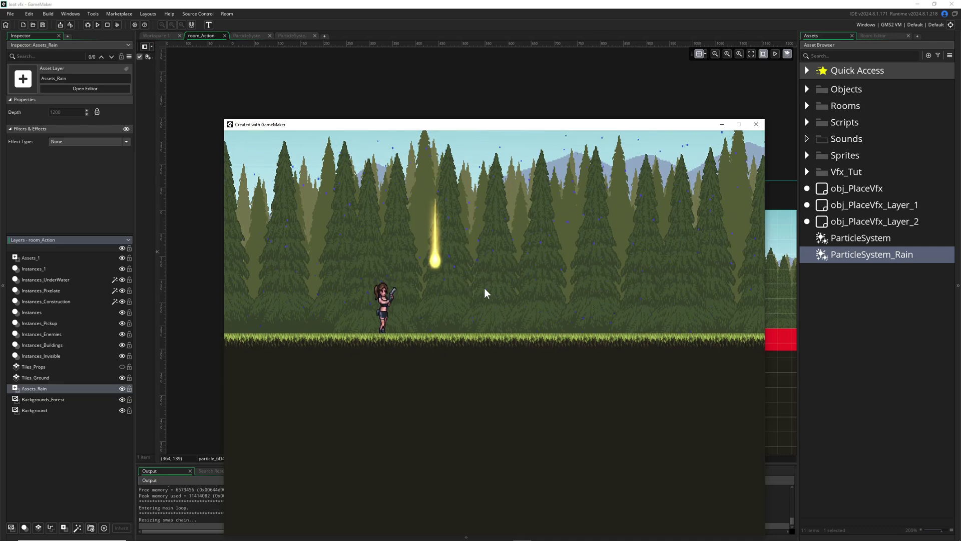
- Zoom the running game view in on the particle streak and falling rain
{"action": "scroll", "coordinate": [440, 270], "scroll_direction": "up", "scroll_amount": 2}
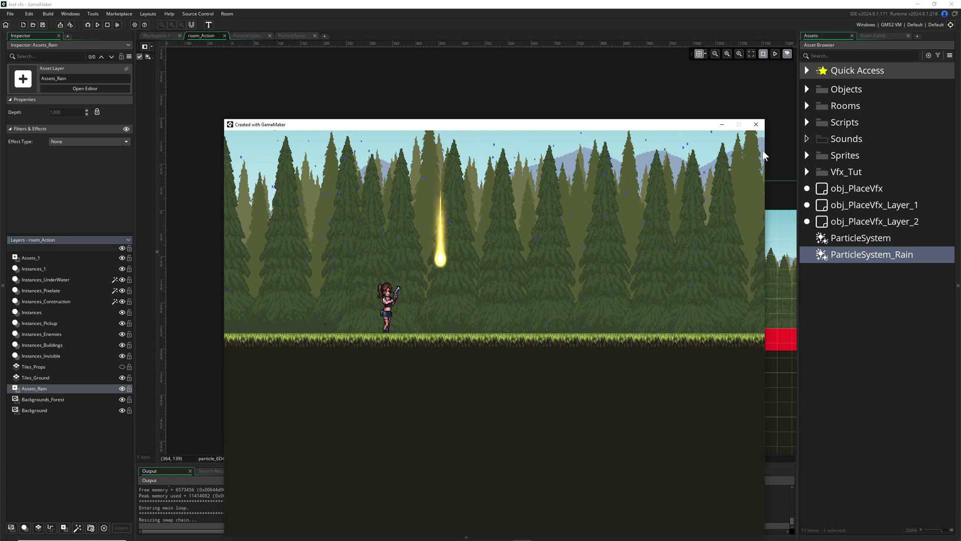
- Close the game and delete both placed particle system instances from room_Action
{"action": "left_click", "coordinate": [756, 124]}
{"action": "left_click", "coordinate": [349, 299]}
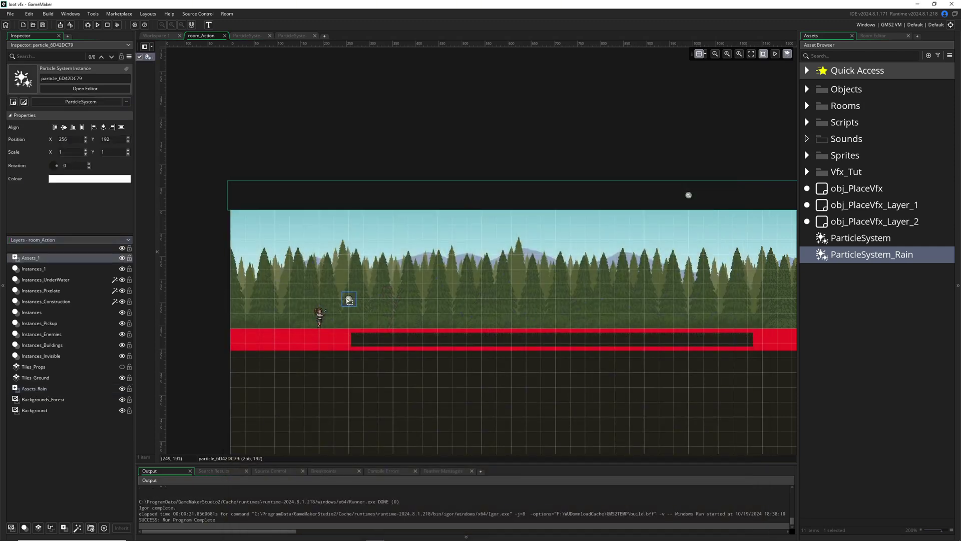
{"action": "key", "text": "Delete"}
{"action": "left_click", "coordinate": [605, 188]}
{"action": "key", "text": "Delete"}
{"action": "key", "text": "Delete"}
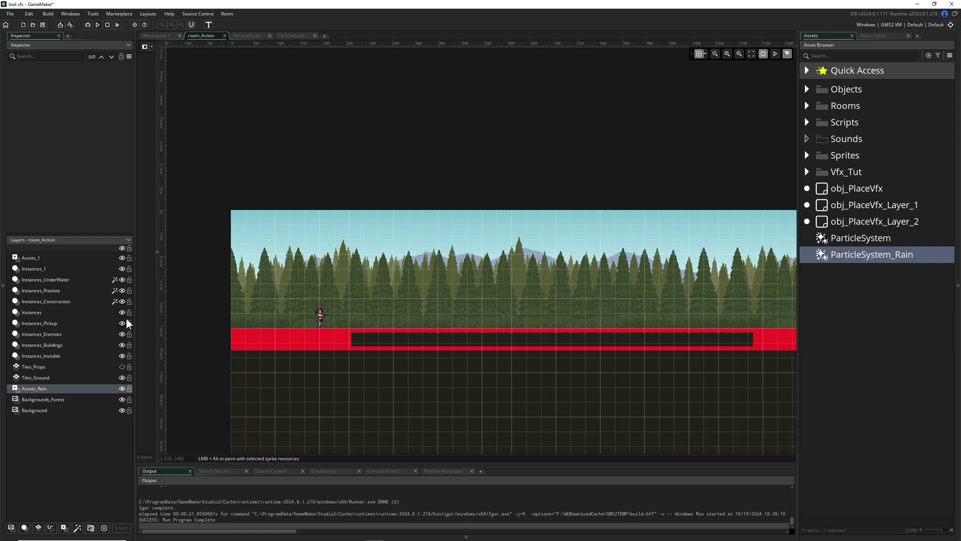
- Delete the Assets_Rain and Assets_1 layers, leaving Instances_1 as the active layer
{"action": "left_click", "coordinate": [34, 268]}
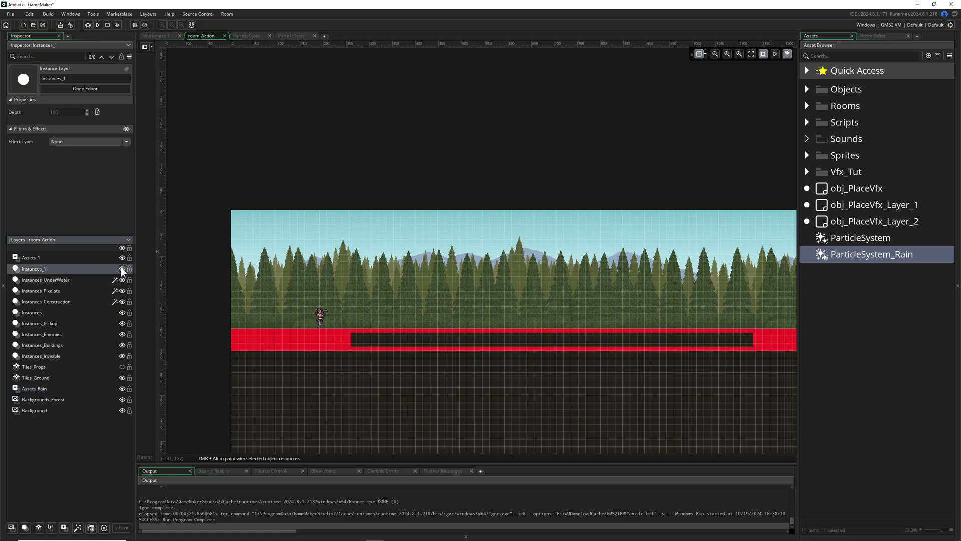
{"action": "left_click", "coordinate": [32, 389]}
{"action": "key", "text": "Delete"}
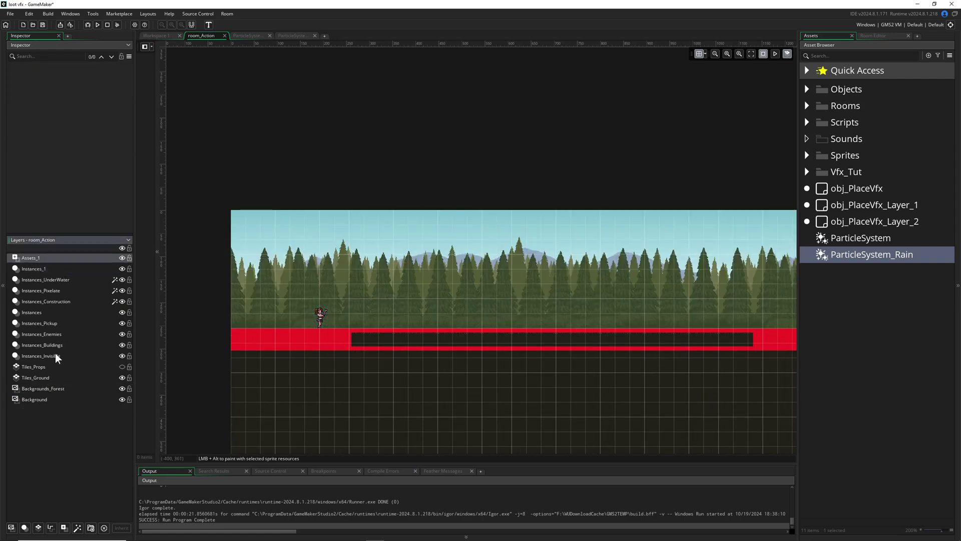
{"action": "left_click", "coordinate": [34, 260]}
{"action": "key", "text": "Delete"}
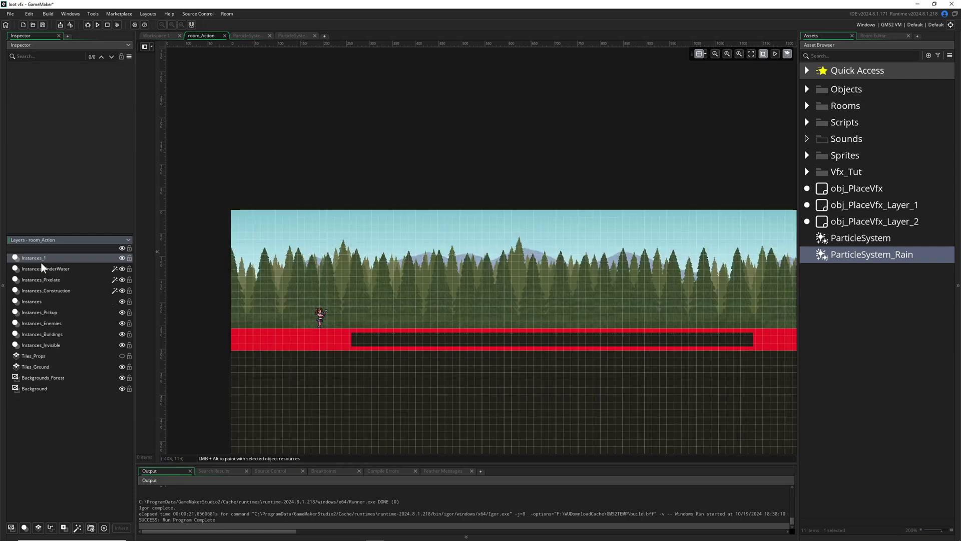
{"action": "left_click", "coordinate": [37, 259]}
{"action": "left_click", "coordinate": [856, 189]}
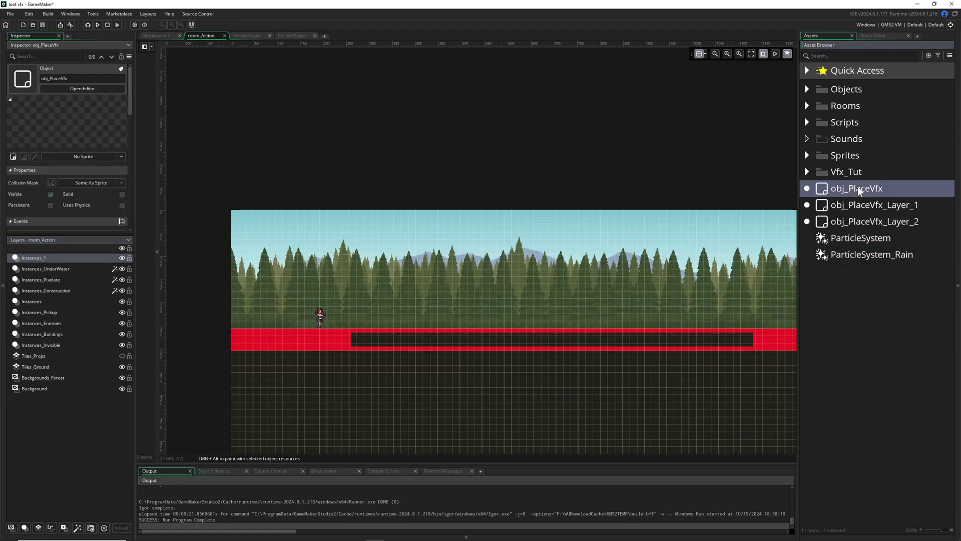
{"action": "left_click_drag", "start_coordinate": [845, 188], "coordinate": [355, 314]}
{"action": "double_click", "coordinate": [840, 190]}
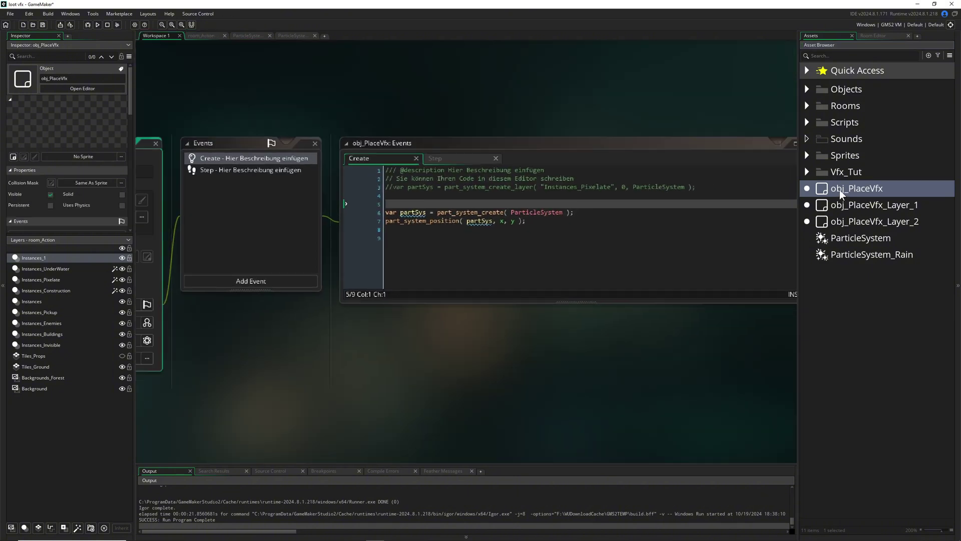
{"action": "scroll", "coordinate": [458, 234], "scroll_direction": "up", "scroll_amount": 4, "text": "ctrl"}
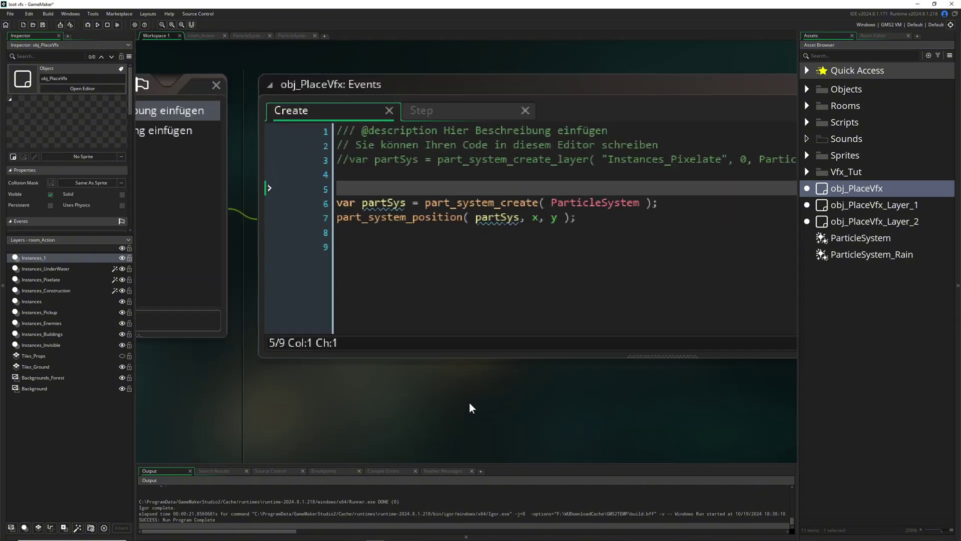
{"action": "middle_click_drag", "start_coordinate": [469, 402], "coordinate": [403, 403]}
{"action": "double_click", "coordinate": [317, 203]}
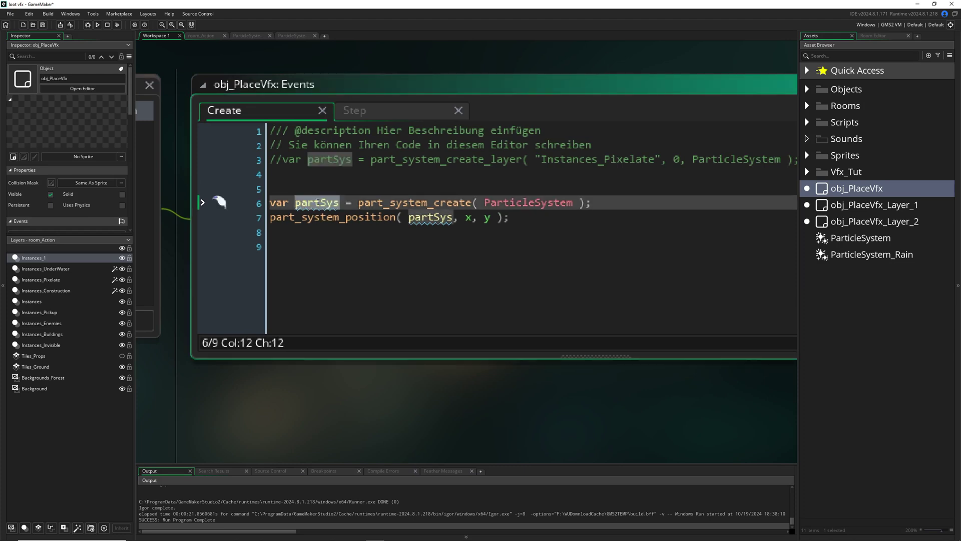
{"action": "left_click", "coordinate": [428, 203]}
{"action": "double_click", "coordinate": [431, 202]}
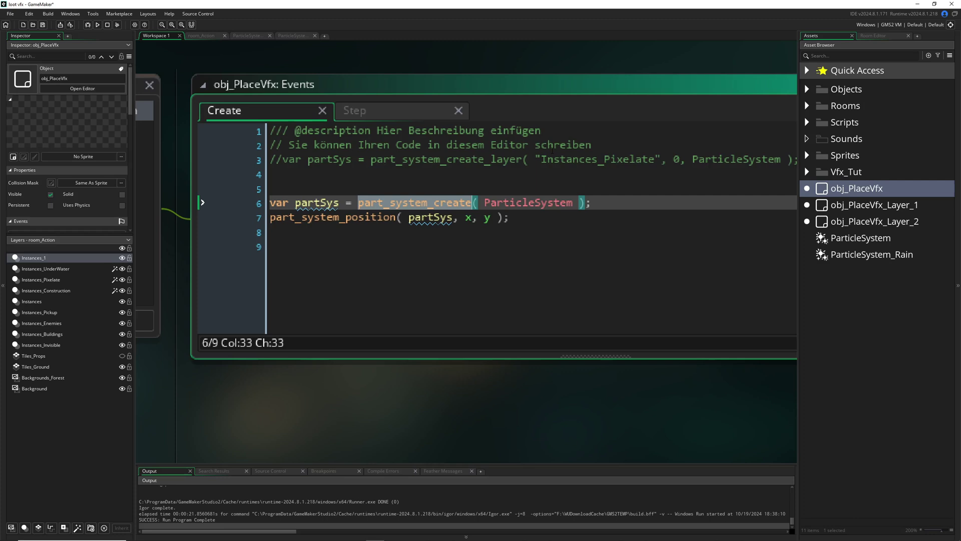
{"action": "left_click", "coordinate": [247, 35]}
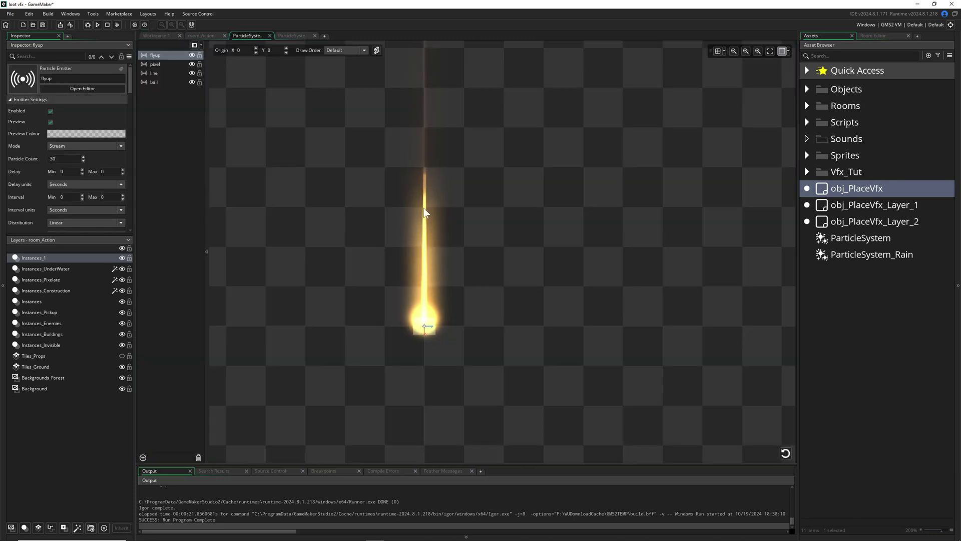
{"action": "left_click", "coordinate": [164, 35]}
{"action": "left_click", "coordinate": [271, 217]}
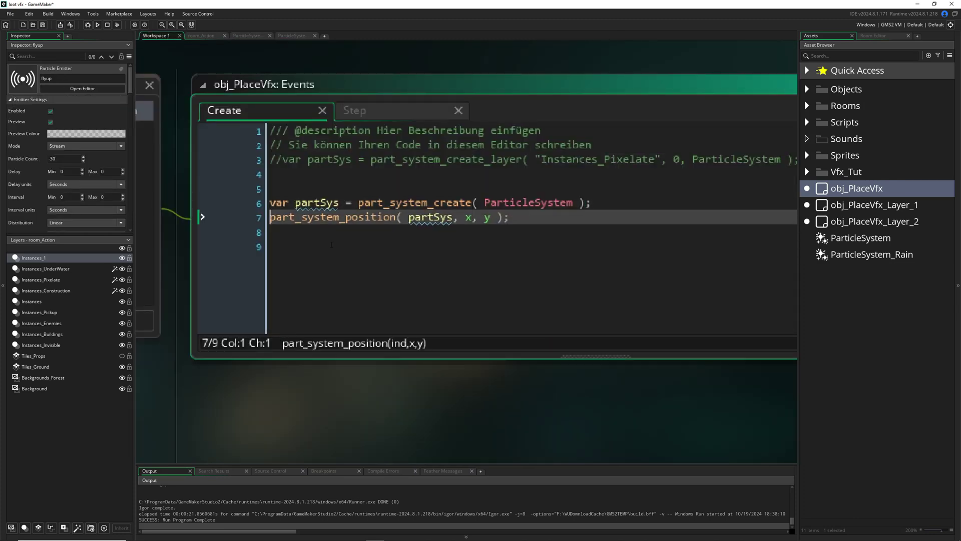
{"action": "left_click", "coordinate": [203, 35]}
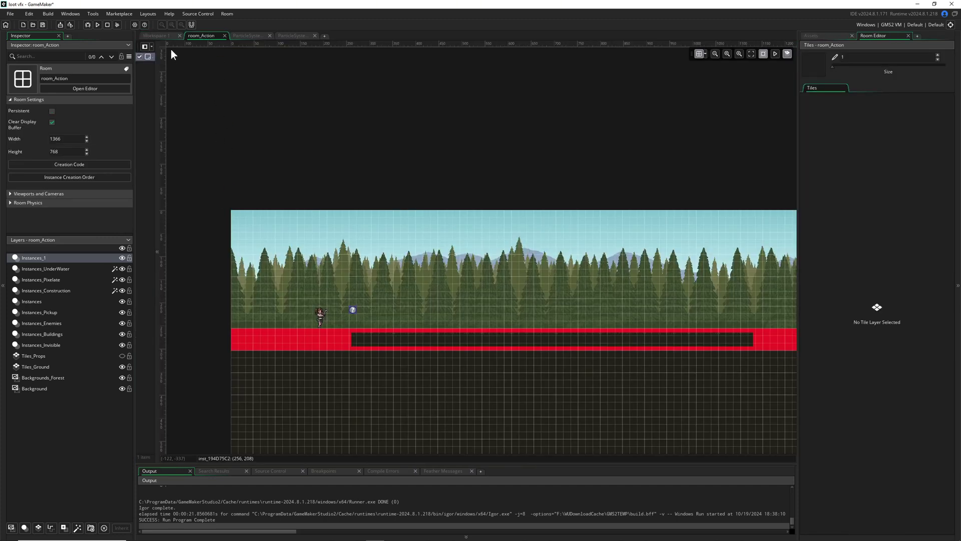
{"action": "left_click", "coordinate": [162, 35]}
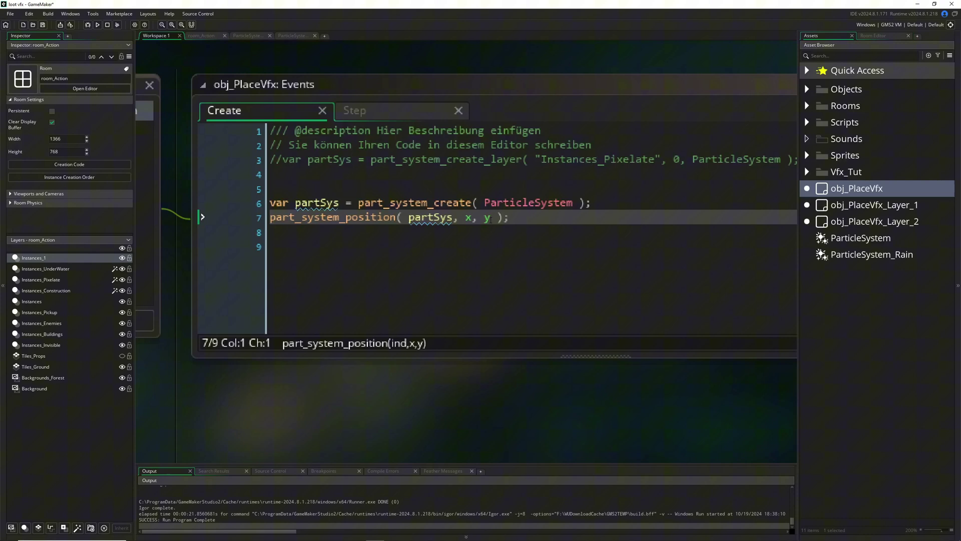
{"action": "left_click", "coordinate": [427, 218]}
{"action": "double_click", "coordinate": [428, 218]}
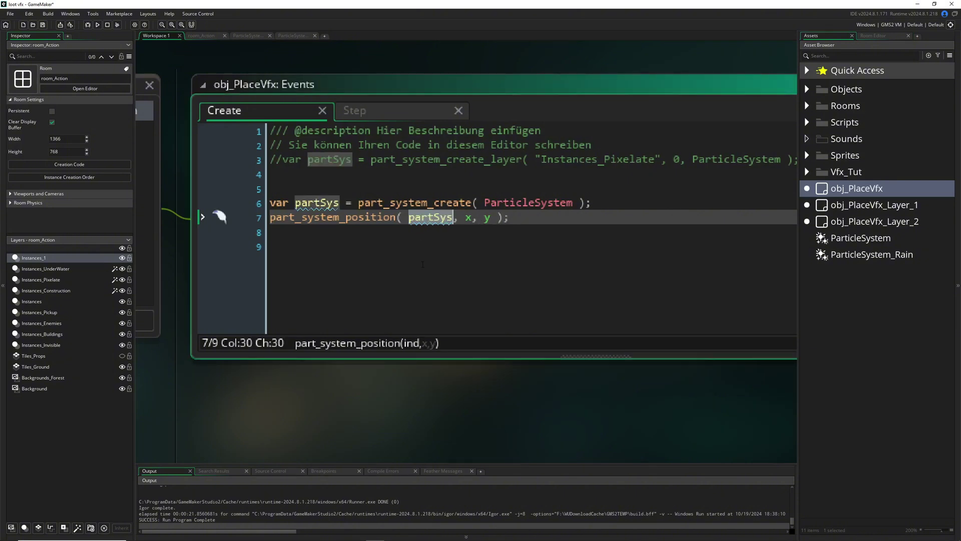
{"action": "left_click", "coordinate": [435, 217]}
{"action": "double_click", "coordinate": [435, 218]}
{"action": "left_click_drag", "start_coordinate": [509, 222], "coordinate": [231, 222]}
{"action": "left_click", "coordinate": [376, 262]}
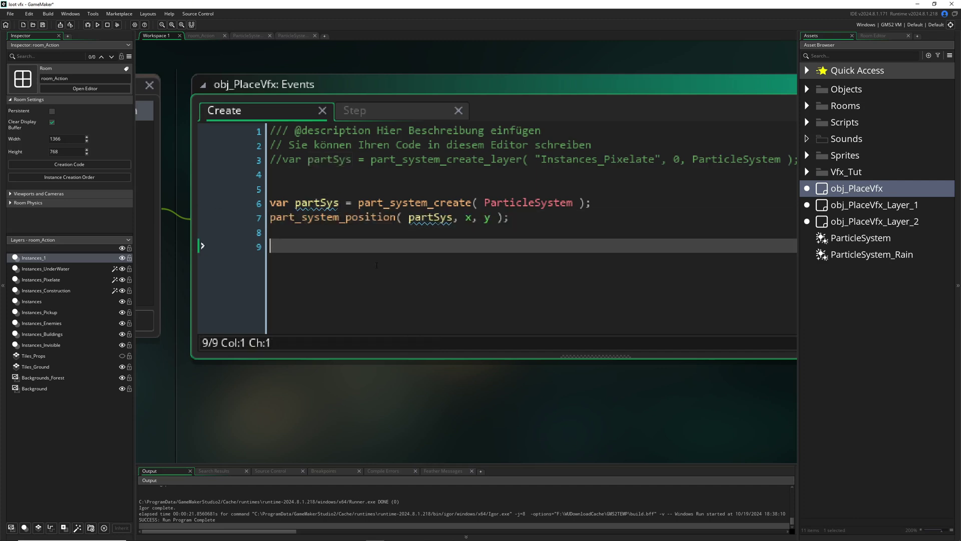
- Run the game with F5 to watch obj_PlaceVfx's glowing yellow particle streak
{"action": "key", "text": "F5"}
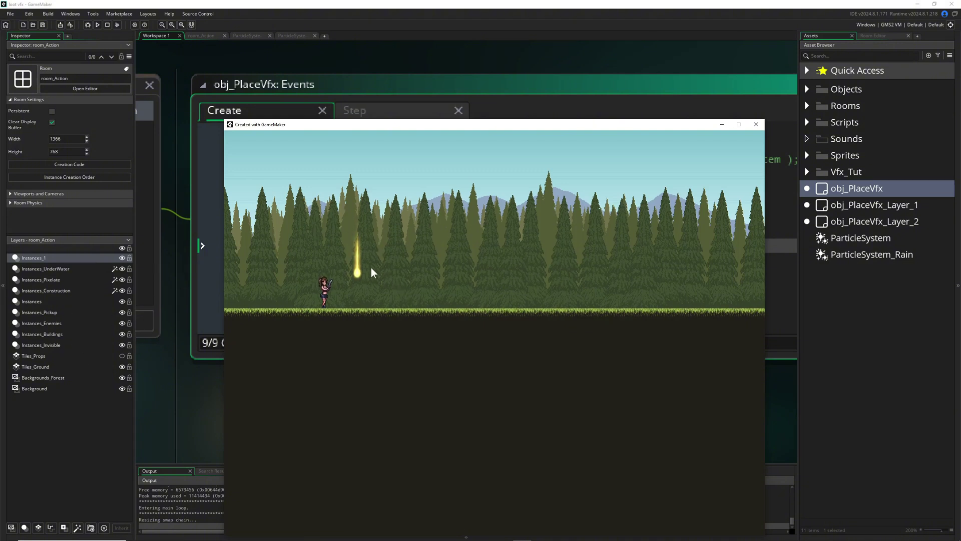
- In the Create code, comment out part_system_position and drop 'var' from partSys, then save
{"action": "left_click", "coordinate": [756, 124]}
{"action": "double_click", "coordinate": [860, 191]}
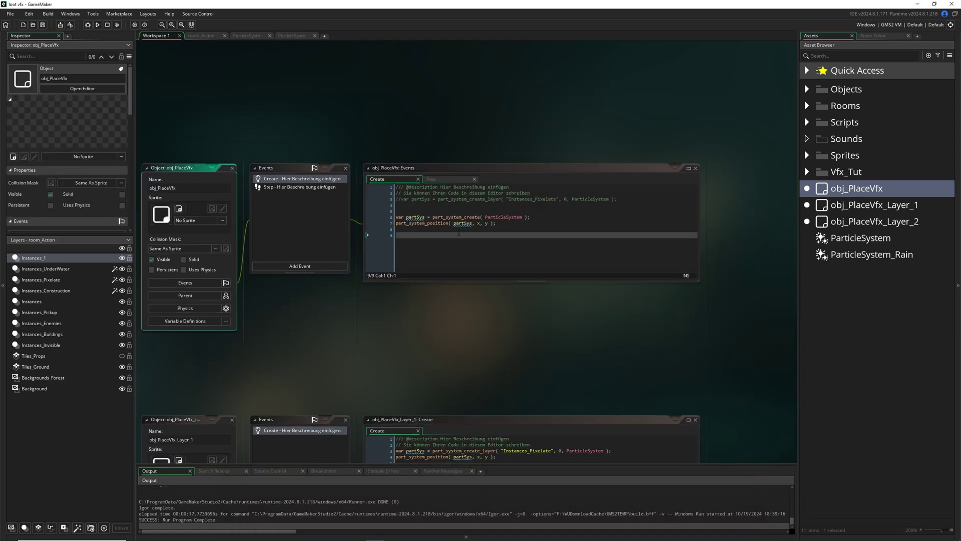
{"action": "scroll", "coordinate": [409, 221], "scroll_direction": "up", "scroll_amount": 4, "text": "ctrl"}
{"action": "left_click", "coordinate": [379, 228]}
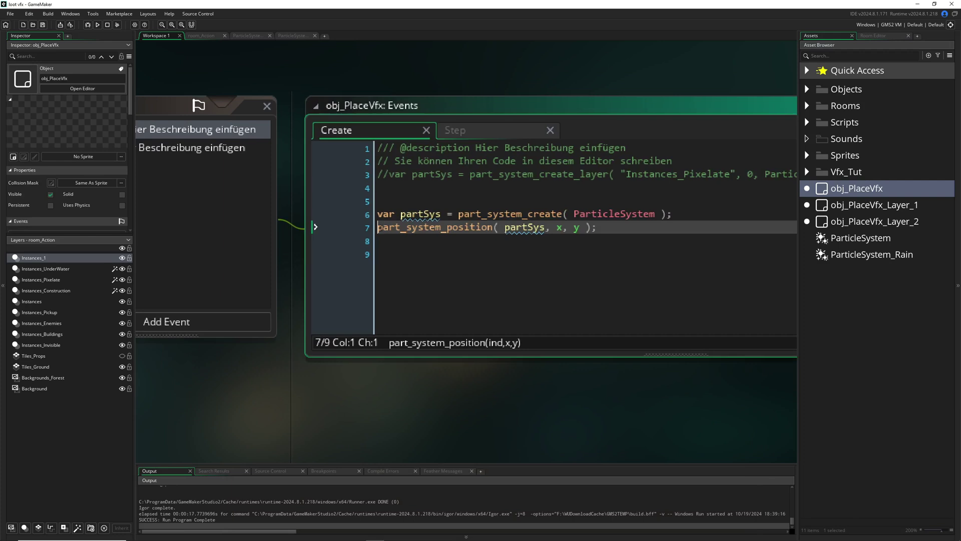
{"action": "type", "text": "//"}
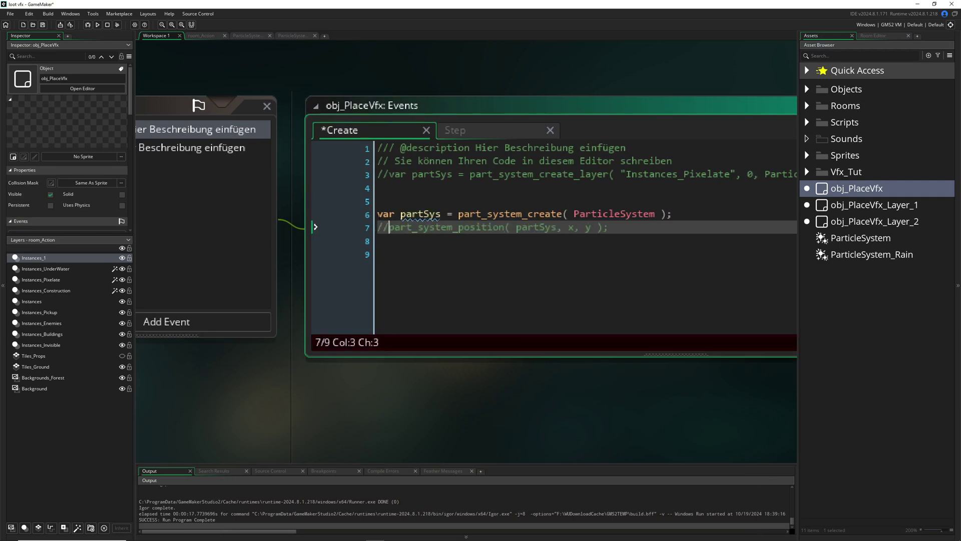
{"action": "left_click", "coordinate": [383, 214]}
{"action": "double_click", "coordinate": [384, 215]}
{"action": "key", "text": "Delete"}
{"action": "key", "text": "Delete"}
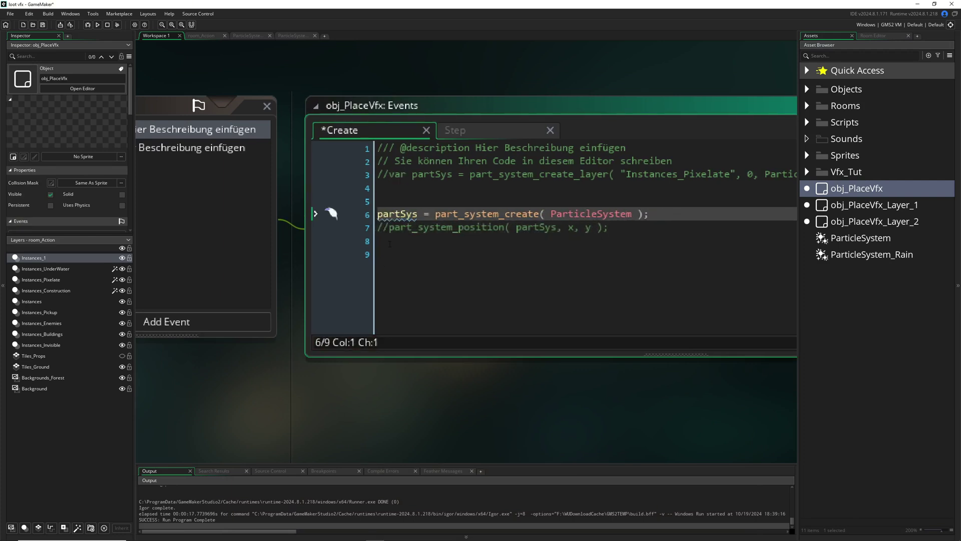
{"action": "left_click", "coordinate": [389, 215]}
{"action": "key", "text": "ctrl+s"}
- Uncomment part_system_position(partSys, mouse_x, mouse_y) in the Step event and test-run the game
{"action": "scroll", "coordinate": [411, 219], "scroll_direction": "down", "scroll_amount": 2, "text": "ctrl"}
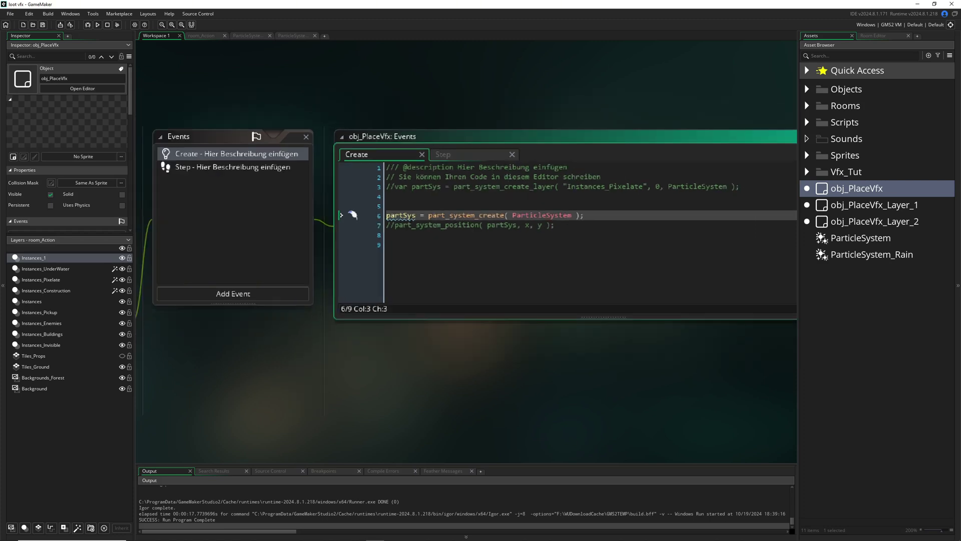
{"action": "scroll", "coordinate": [406, 215], "scroll_direction": "up", "scroll_amount": 2, "text": "ctrl"}
{"action": "double_click", "coordinate": [406, 215]}
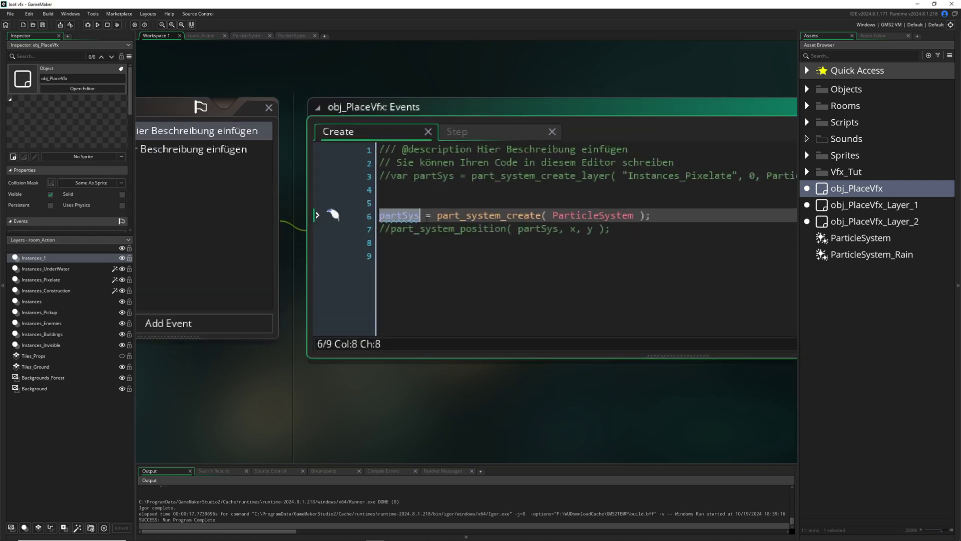
{"action": "left_click", "coordinate": [484, 130]}
{"action": "key", "text": "BackSpace"}
{"action": "key", "text": "BackSpace"}
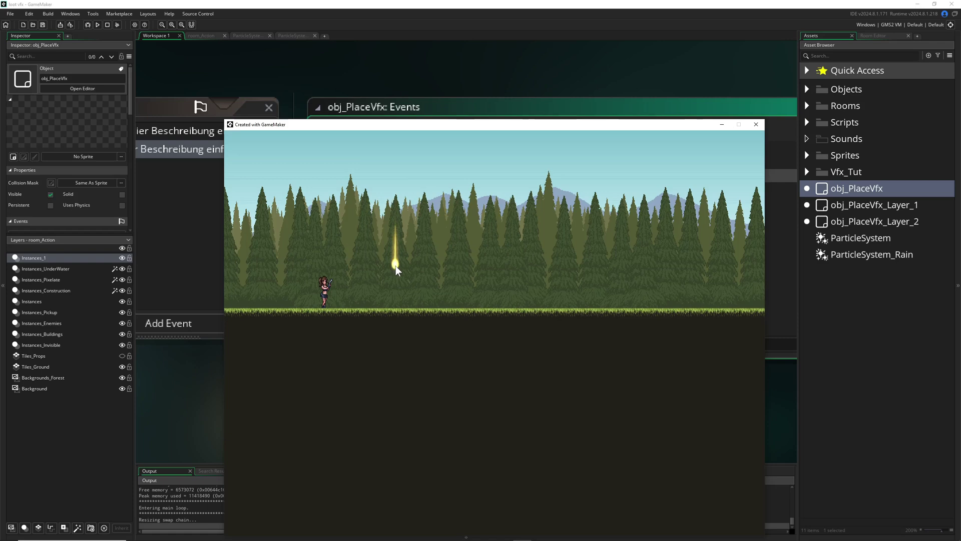
{"action": "left_click", "coordinate": [756, 125]}
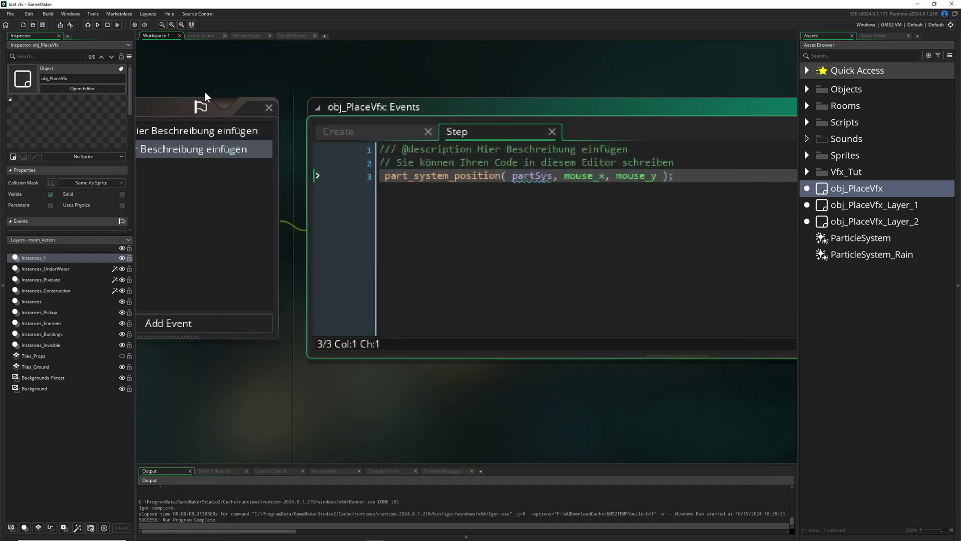
- Delete the old particle object instance in room_Action and select the Instances_Pixelate layer
{"action": "left_click", "coordinate": [204, 35]}
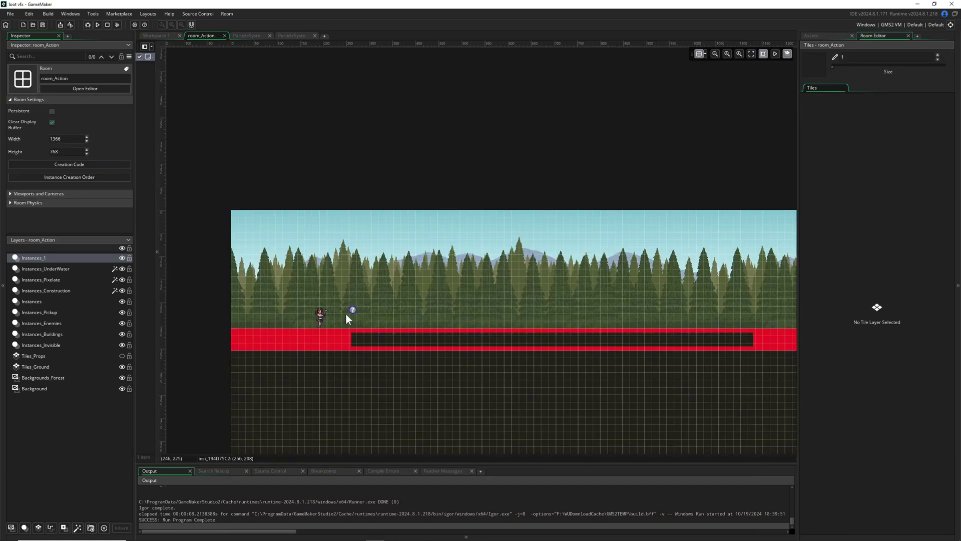
{"action": "key", "text": "Delete"}
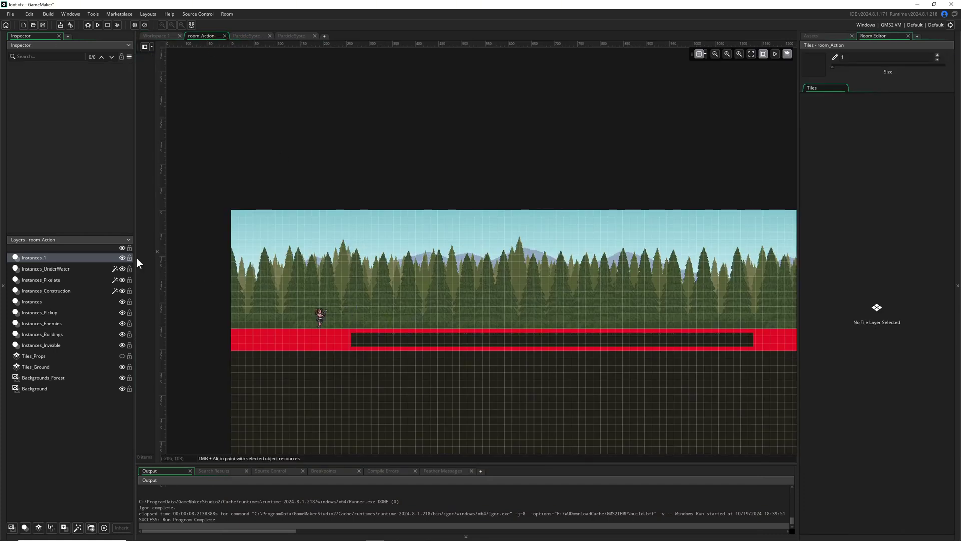
{"action": "left_click", "coordinate": [52, 281]}
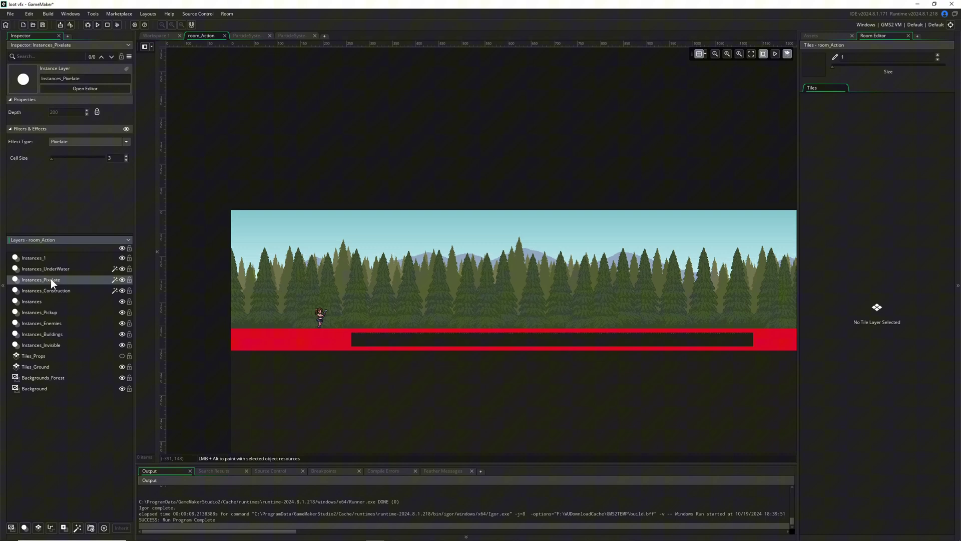
- Nudge the obj_PlaceVfx_Layer_1 instance up, then drop obj_PlaceVfx_Layer_2 at about 336, 208 on Instances_UnderWater
{"action": "left_click", "coordinate": [824, 37]}
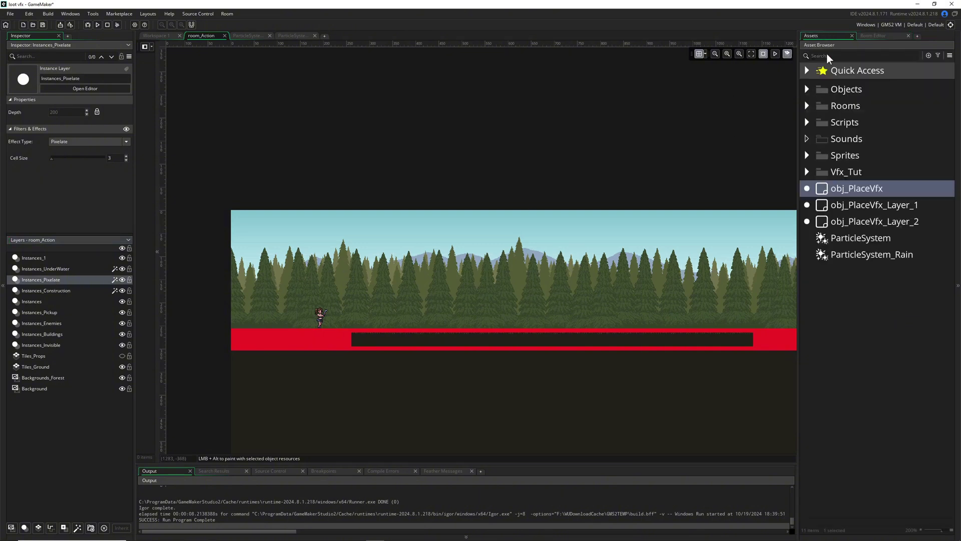
{"action": "left_click", "coordinate": [855, 210]}
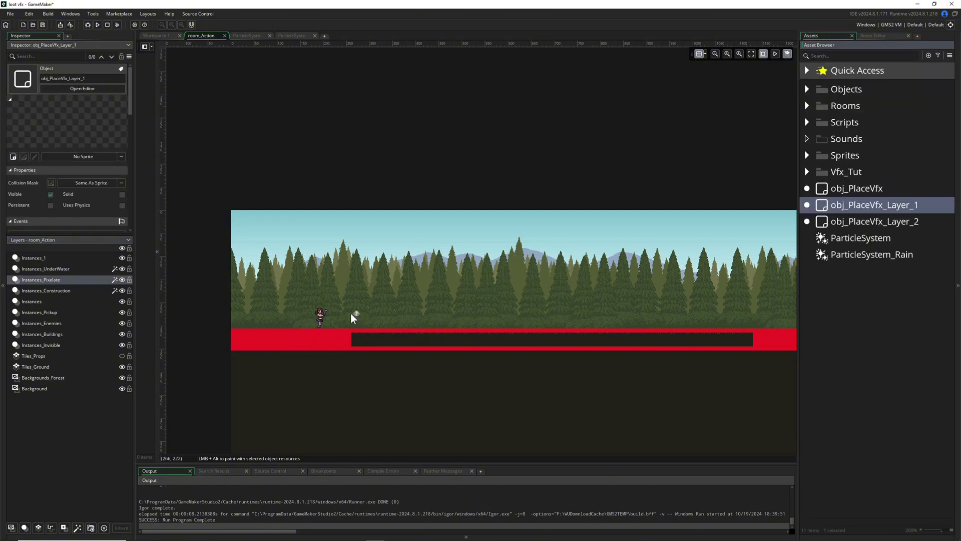
{"action": "scroll", "coordinate": [350, 316], "scroll_direction": "up", "scroll_amount": 5}
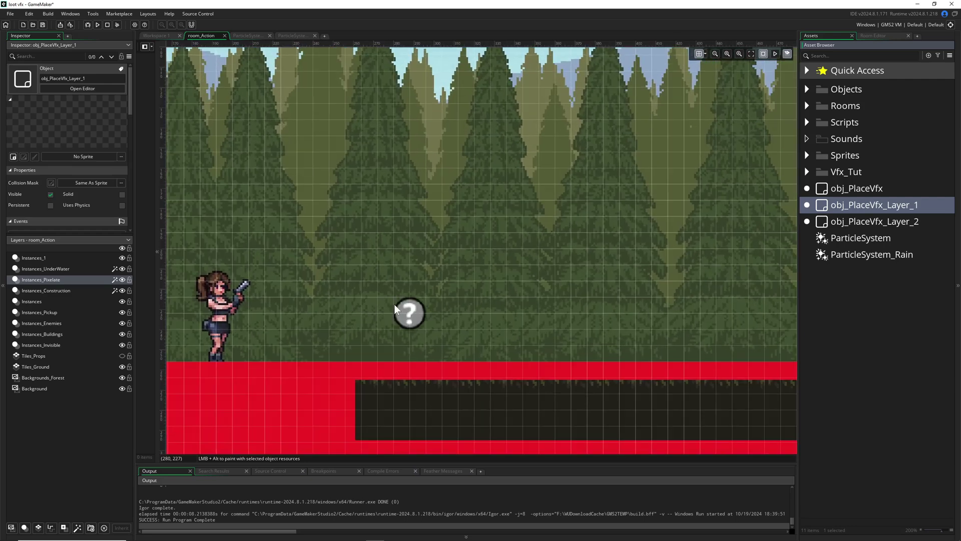
{"action": "left_click_drag", "start_coordinate": [394, 304], "coordinate": [398, 287]}
{"action": "left_click", "coordinate": [396, 287]}
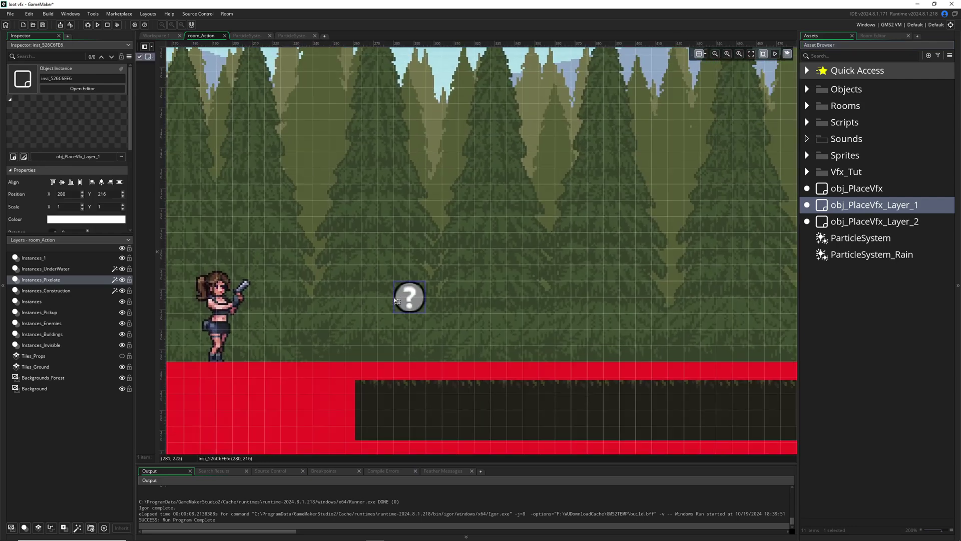
{"action": "left_click", "coordinate": [63, 268]}
{"action": "left_click_drag", "start_coordinate": [870, 222], "coordinate": [516, 286]}
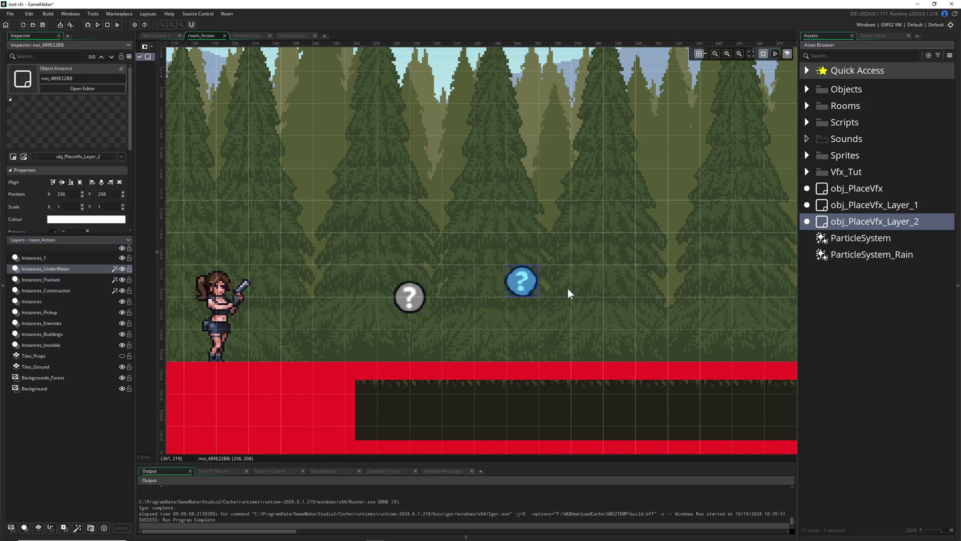
{"action": "key", "text": "F5"}
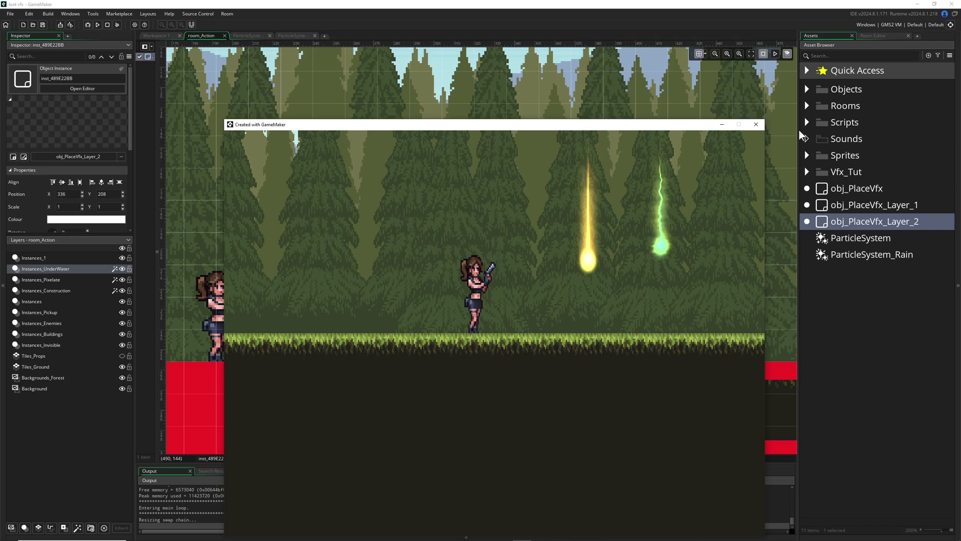
{"action": "left_click", "coordinate": [756, 125]}
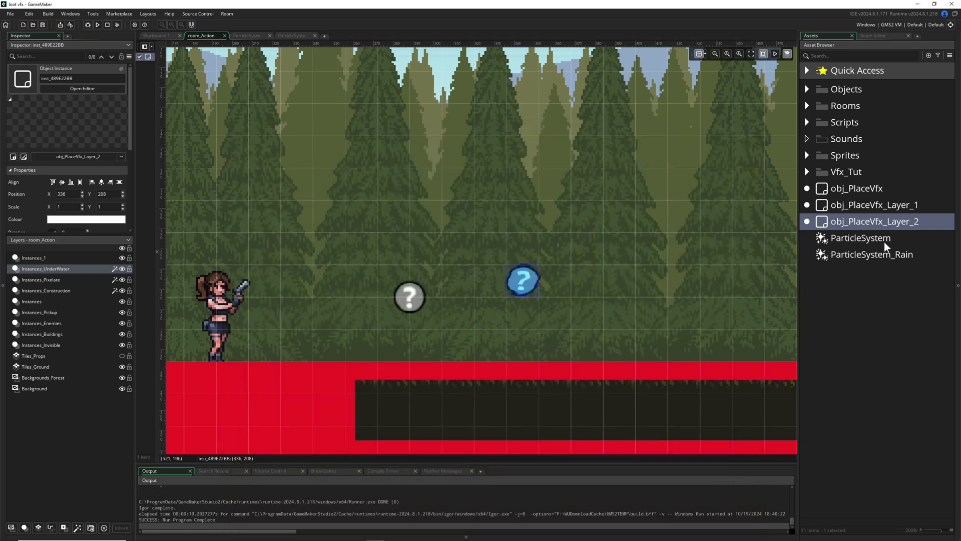
- Open obj_PlaceVfx_Layer_1's Create code and review its part_system_create_layer call on Instances_Pixelate
{"action": "double_click", "coordinate": [863, 203]}
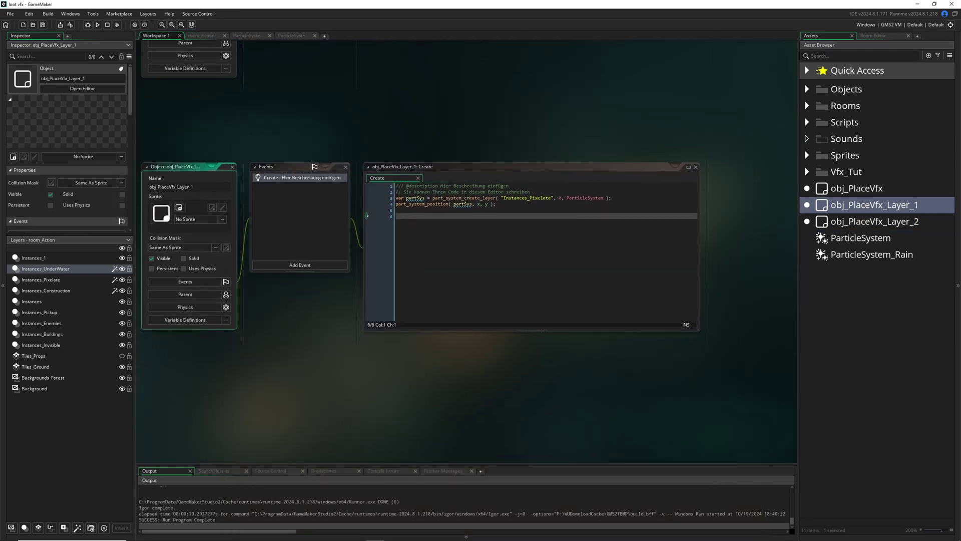
{"action": "scroll", "coordinate": [480, 200], "scroll_direction": "up", "scroll_amount": 5, "text": "ctrl"}
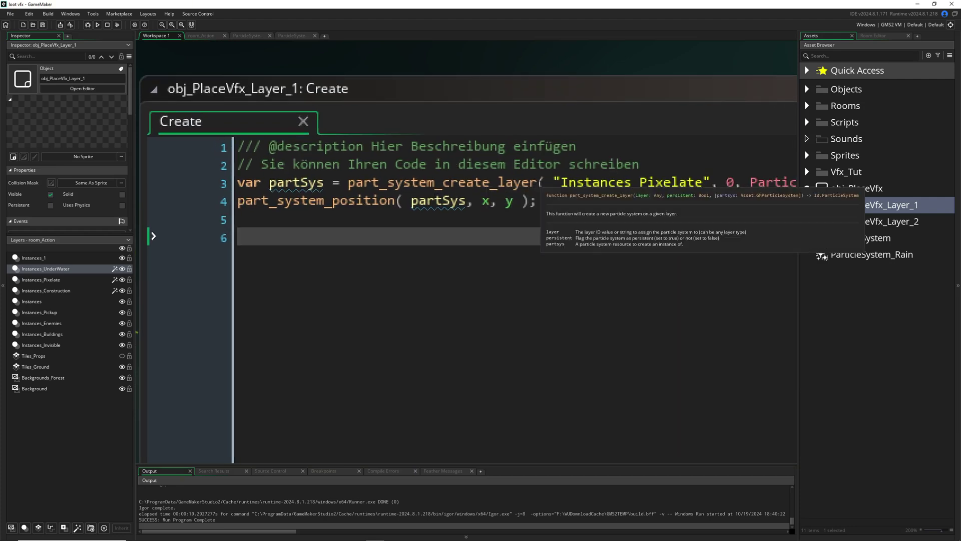
{"action": "left_click", "coordinate": [498, 182]}
{"action": "double_click", "coordinate": [616, 182]}
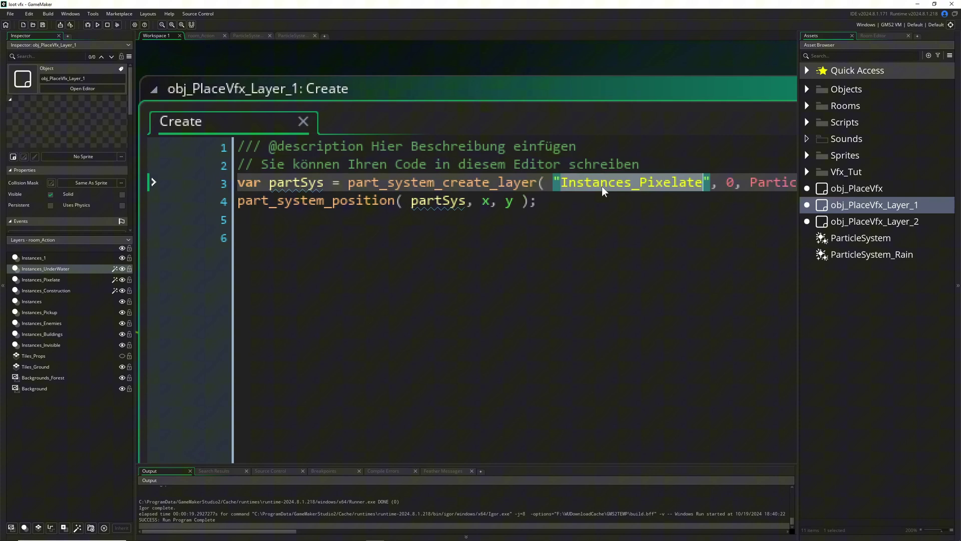
{"action": "scroll", "coordinate": [435, 318], "scroll_direction": "down", "scroll_amount": 4, "text": "ctrl"}
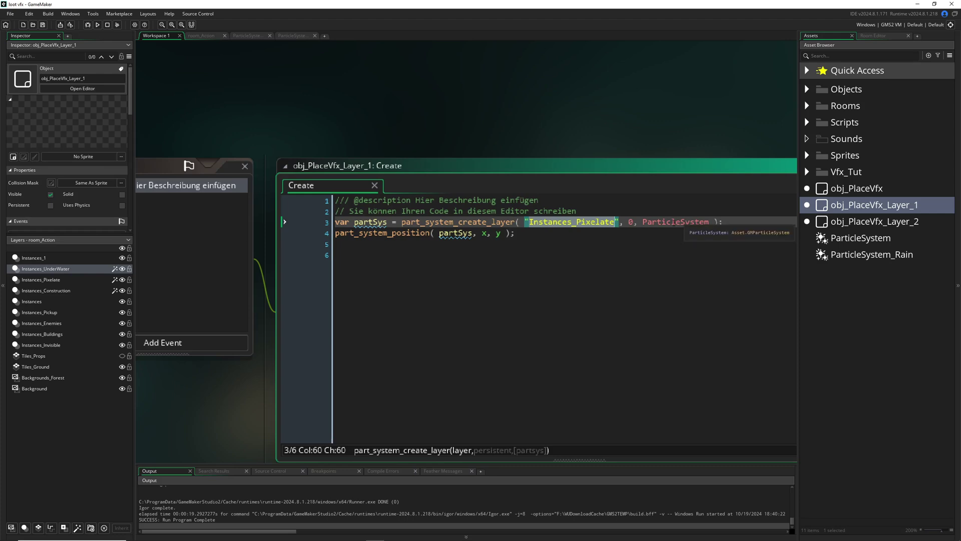
{"action": "left_click", "coordinate": [654, 222]}
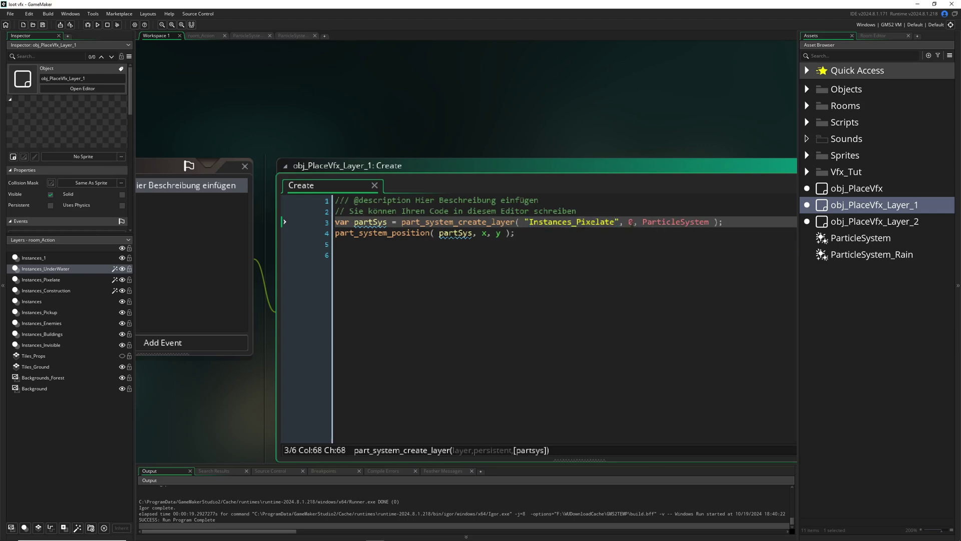
{"action": "left_click", "coordinate": [630, 221]}
{"action": "scroll", "coordinate": [488, 406], "scroll_direction": "down", "scroll_amount": 1}
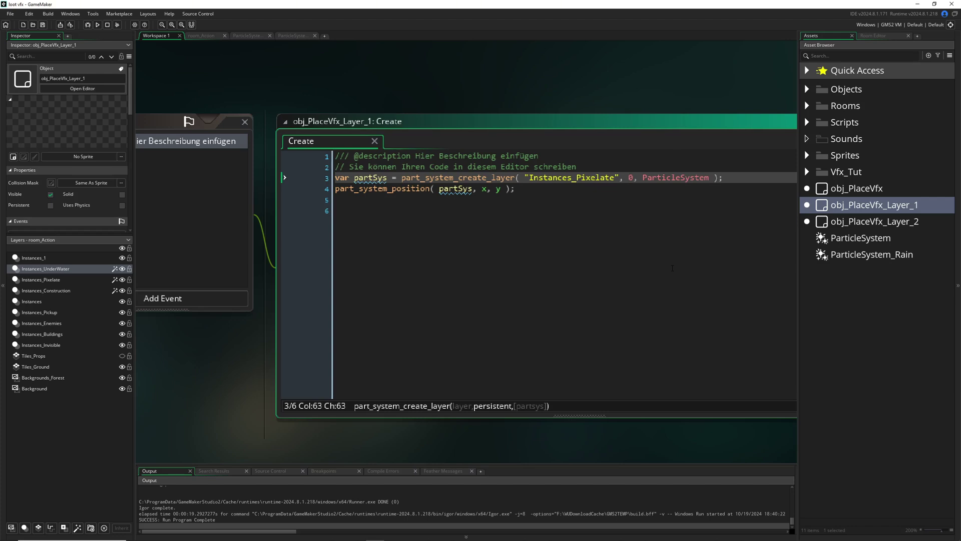
{"action": "left_click", "coordinate": [531, 190]}
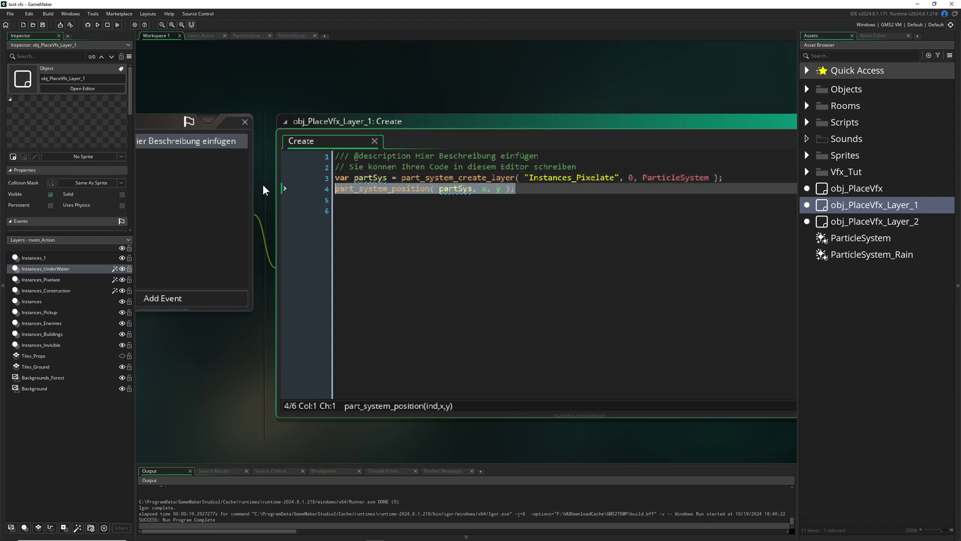
{"action": "left_click", "coordinate": [414, 233]}
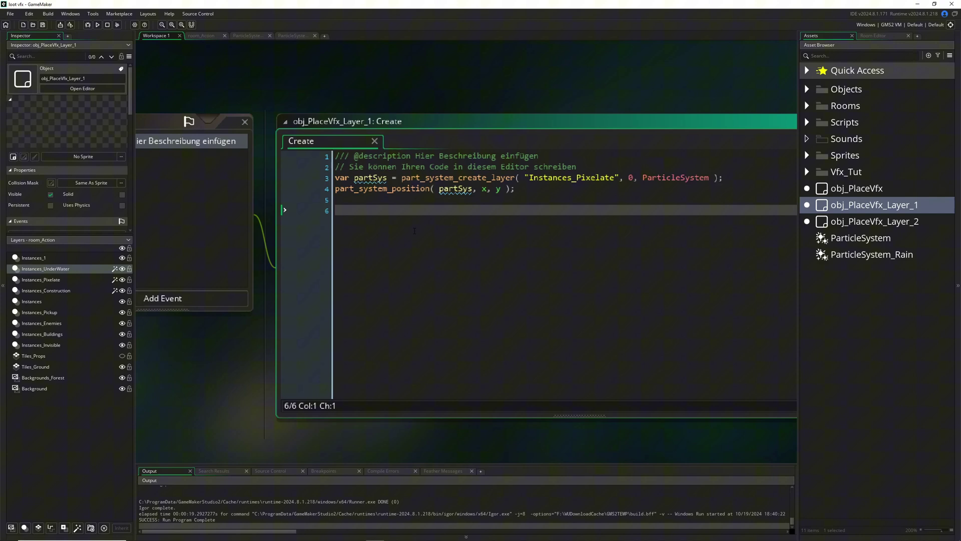
- Run the game with F5 and zoom in and out to watch the yellow and green streaks
{"action": "scroll", "coordinate": [223, 386], "scroll_direction": "left", "scroll_amount": 4}
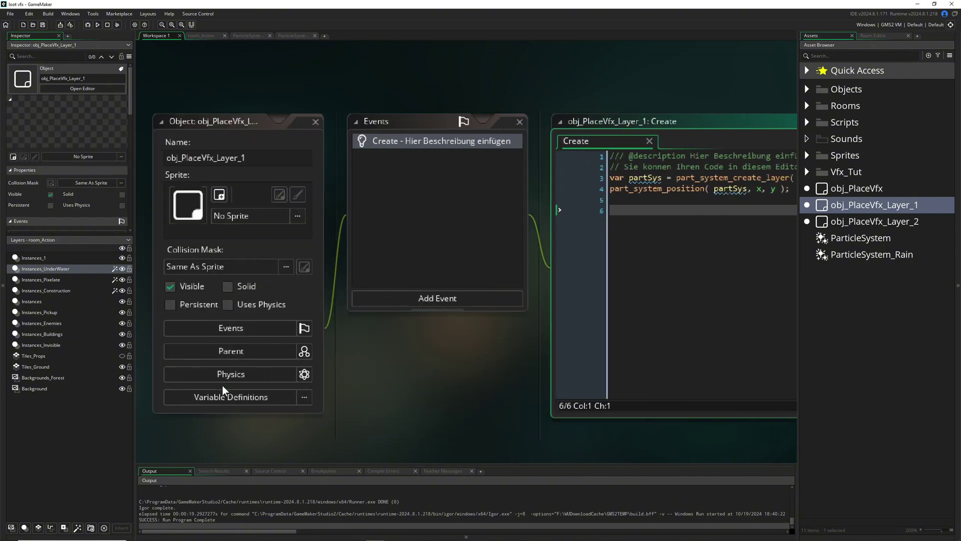
{"action": "scroll", "coordinate": [222, 386], "scroll_direction": "right", "scroll_amount": 2}
{"action": "key", "text": "F5"}
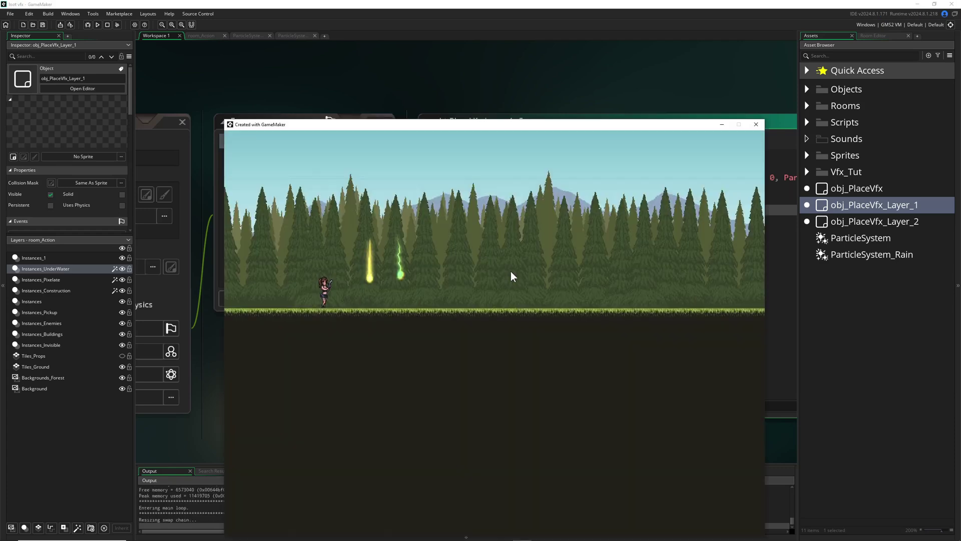
{"action": "scroll", "coordinate": [425, 272], "scroll_direction": "up", "scroll_amount": 3}
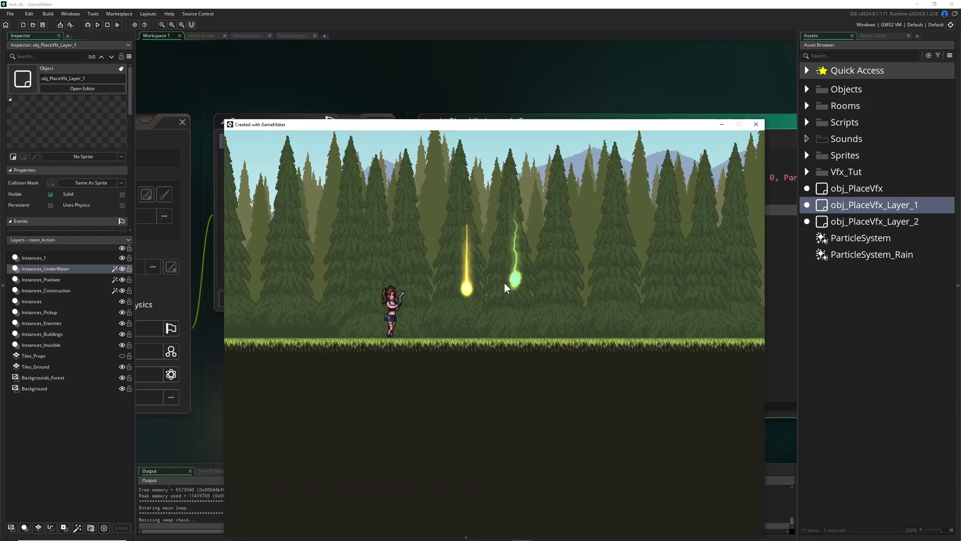
{"action": "scroll", "coordinate": [509, 278], "scroll_direction": "up", "scroll_amount": 1}
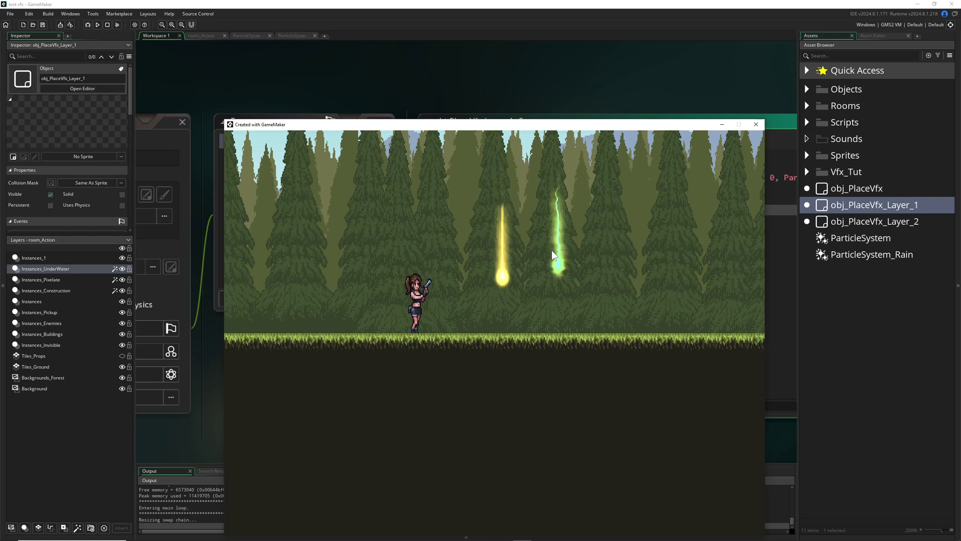
{"action": "scroll", "coordinate": [552, 250], "scroll_direction": "down", "scroll_amount": 1}
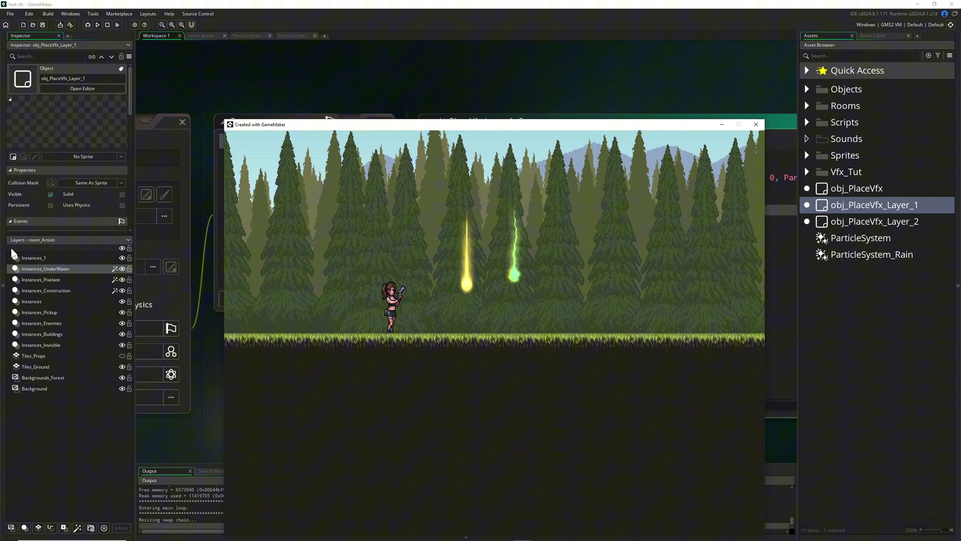
- Add a new Assets_1 asset layer to room_Action
{"action": "left_click", "coordinate": [64, 528]}
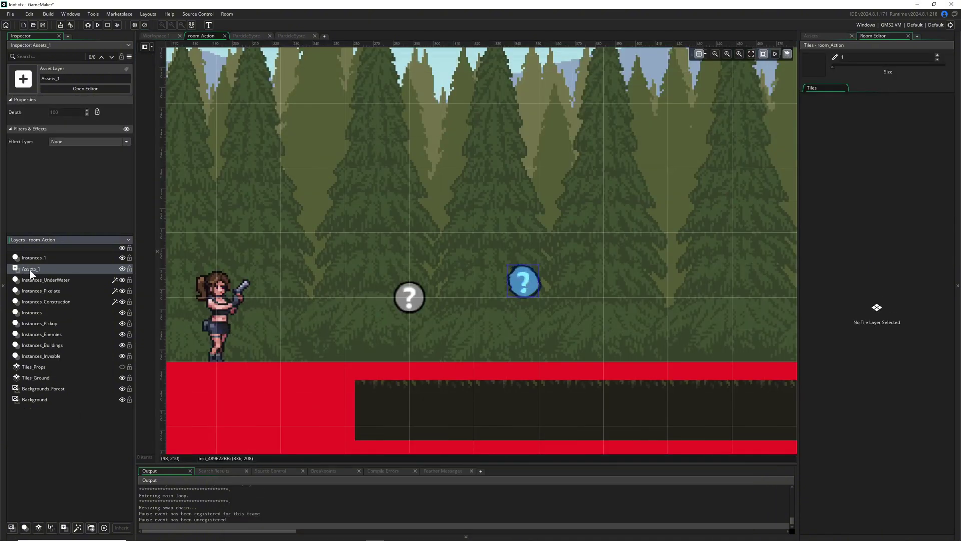
{"action": "left_click", "coordinate": [816, 36]}
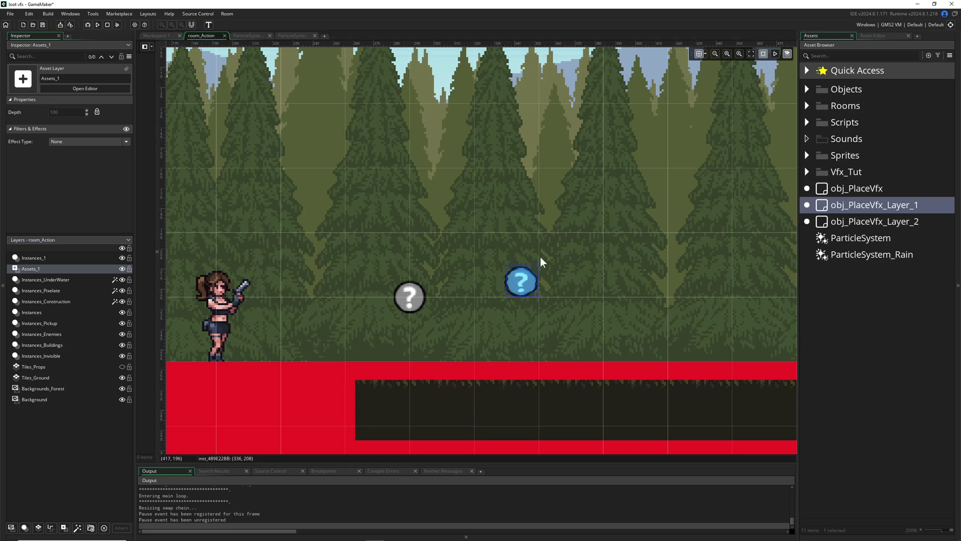
{"action": "double_click", "coordinate": [848, 191]}
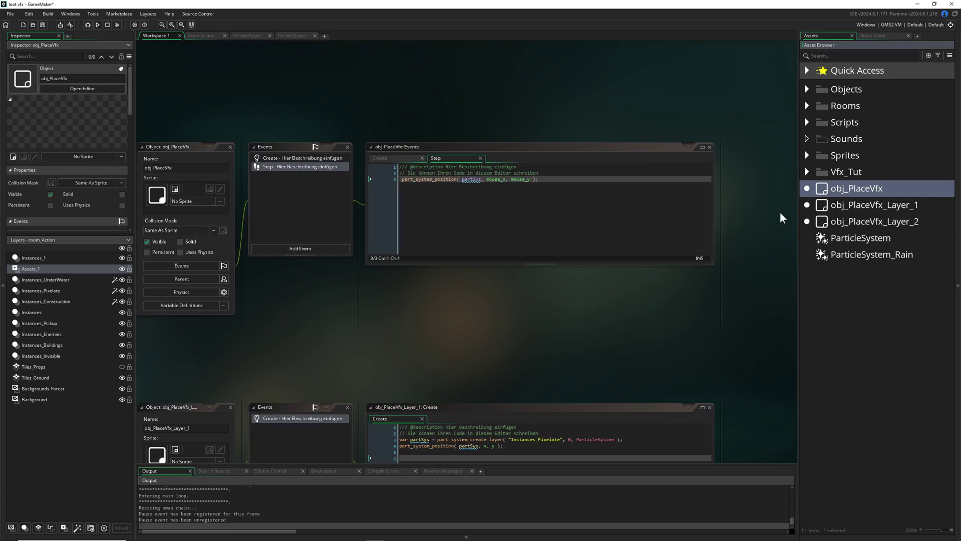
- Remove the // before line 7's part_system_position call in obj_PlaceVfx's Create event
{"action": "left_click", "coordinate": [390, 178]}
{"action": "scroll", "coordinate": [401, 218], "scroll_direction": "up", "scroll_amount": 4, "text": "ctrl"}
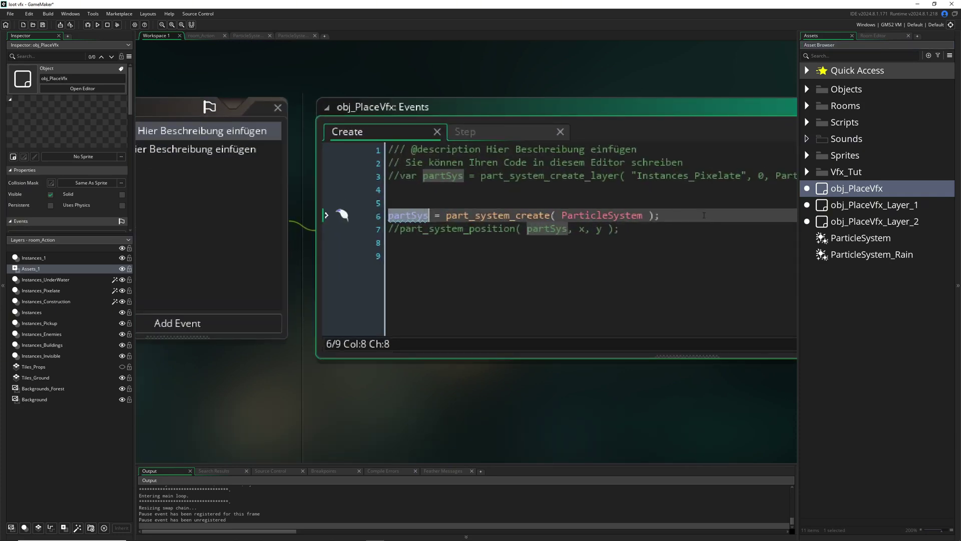
{"action": "left_click", "coordinate": [696, 214]}
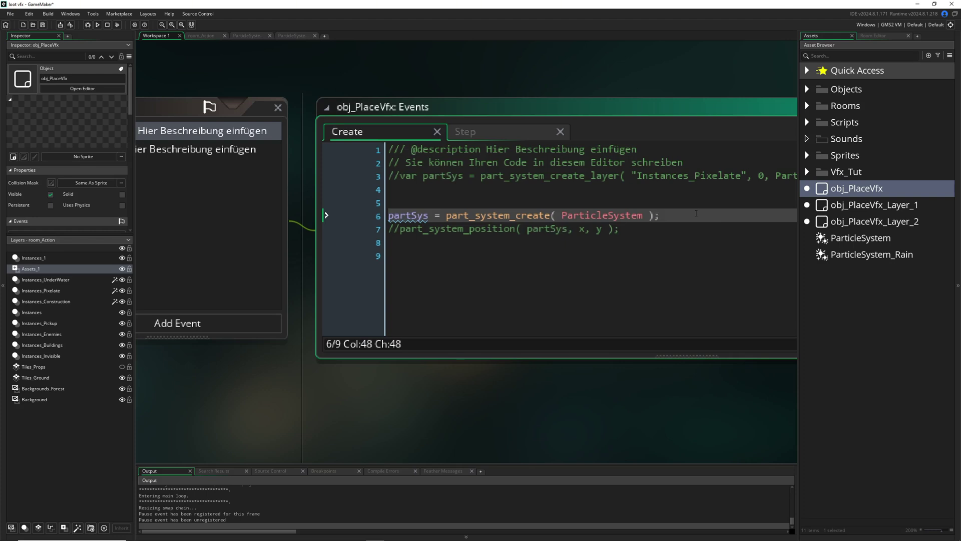
{"action": "left_click", "coordinate": [395, 230]}
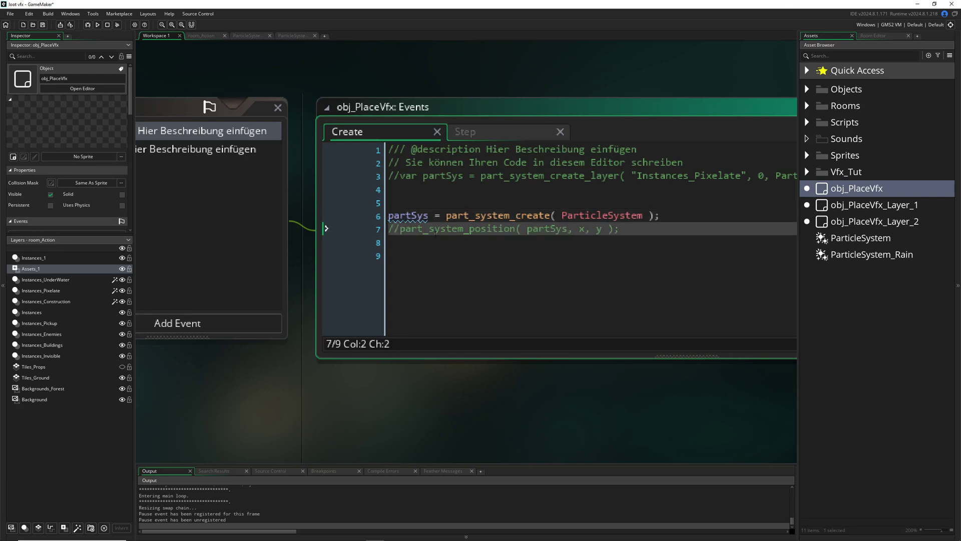
{"action": "key", "text": "Delete"}
{"action": "key", "text": "BackSpace"}
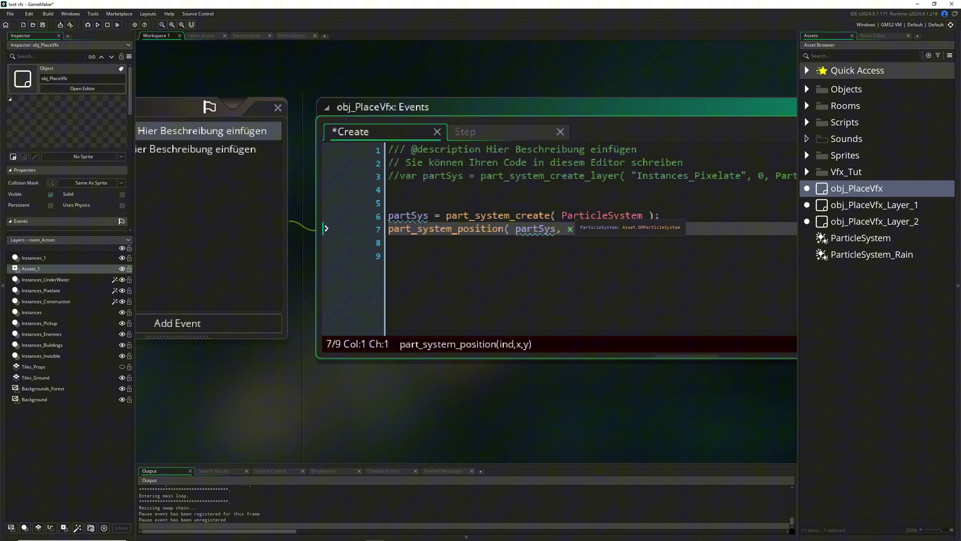